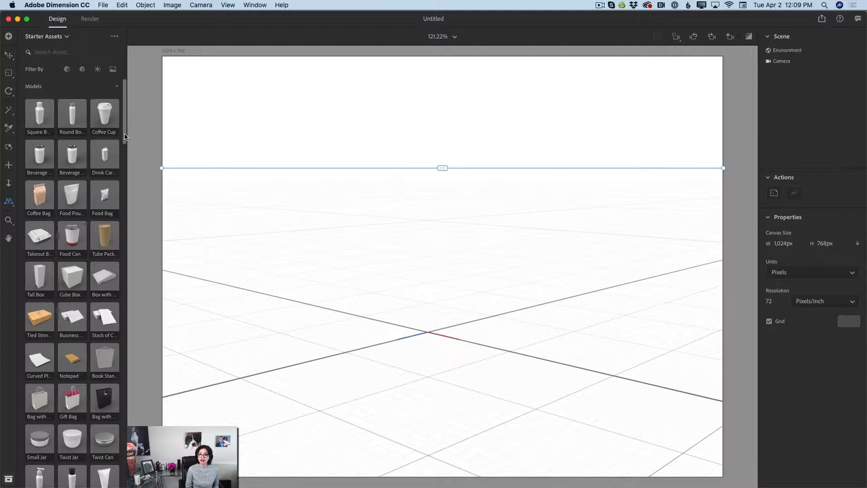
# Step: Add a Hollow Sphere, scale it into a shallow bowl at about 1.6 × 0.6 × 1.6, and shift it to about X 4.1
pyautogui.scroll(-15, 122, 137)
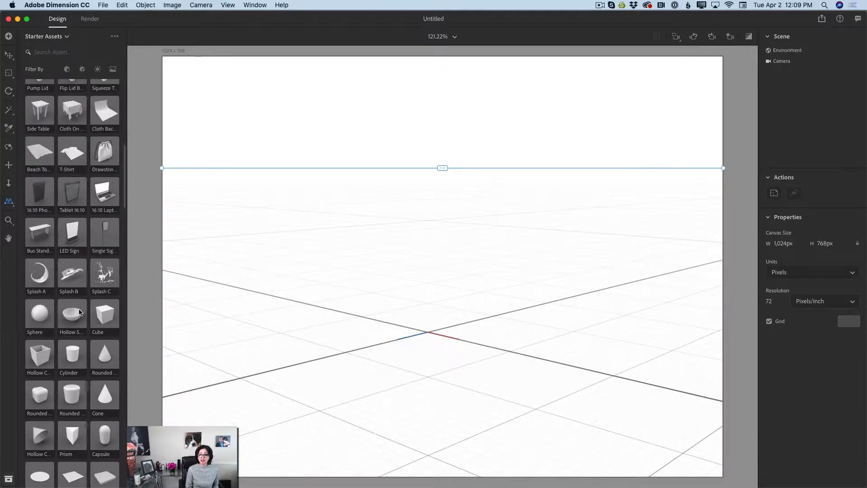
pyautogui.click(73, 321)
pyautogui.click(9, 73)
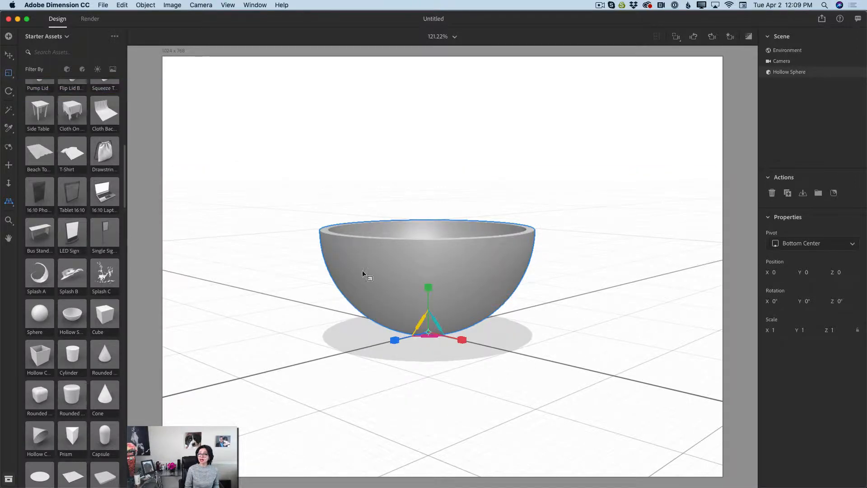
pyautogui.moveTo(428, 287); pyautogui.dragTo(420, 315)
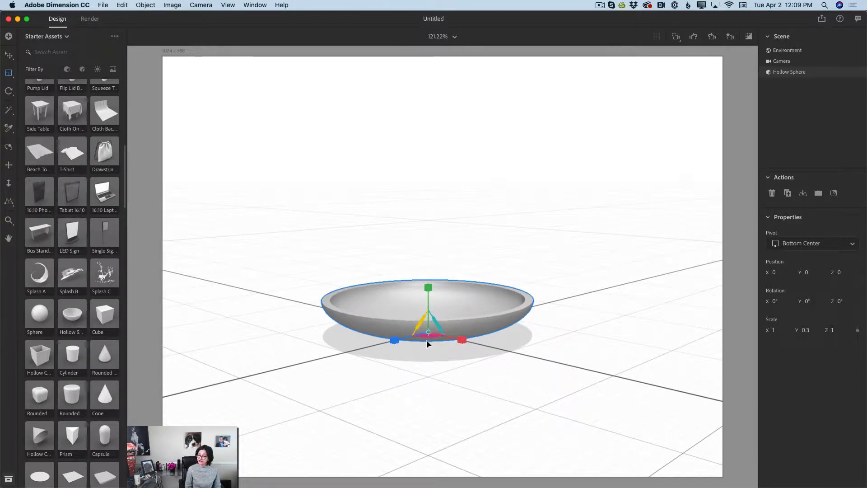
pyautogui.moveTo(427, 336); pyautogui.dragTo(426, 340)
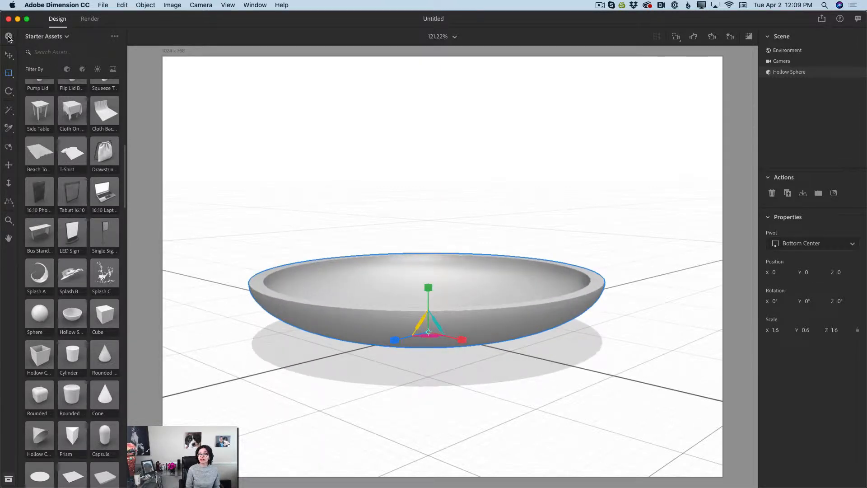
pyautogui.click(8, 55)
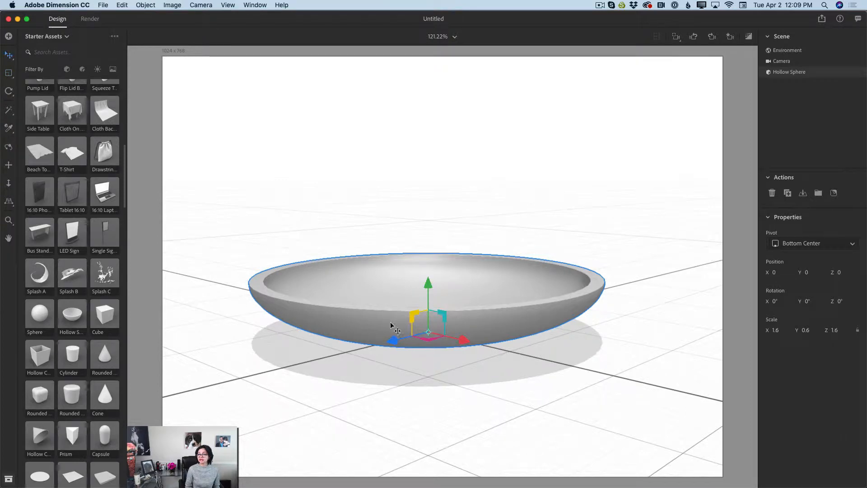
pyautogui.moveTo(476, 343); pyautogui.dragTo(500, 360)
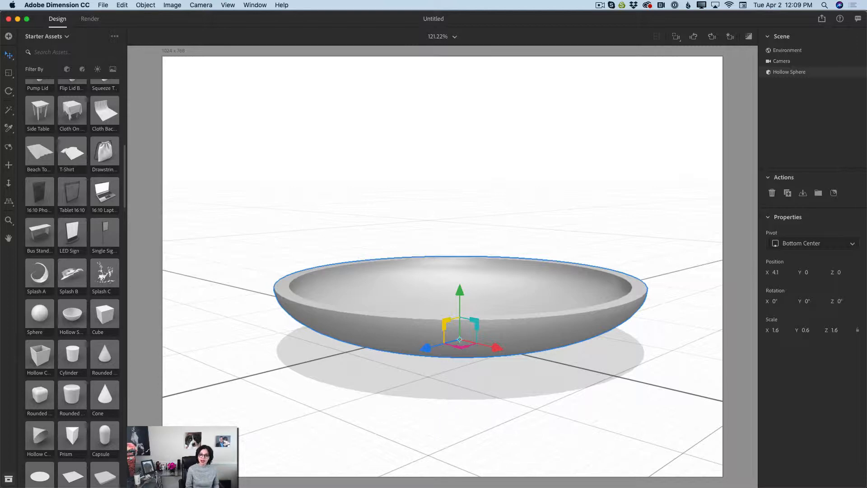
# Step: Add a Sphere and scale it into a small egg shape at about X 0.4, Y 0.5, Z 0.4
pyautogui.click(40, 312)
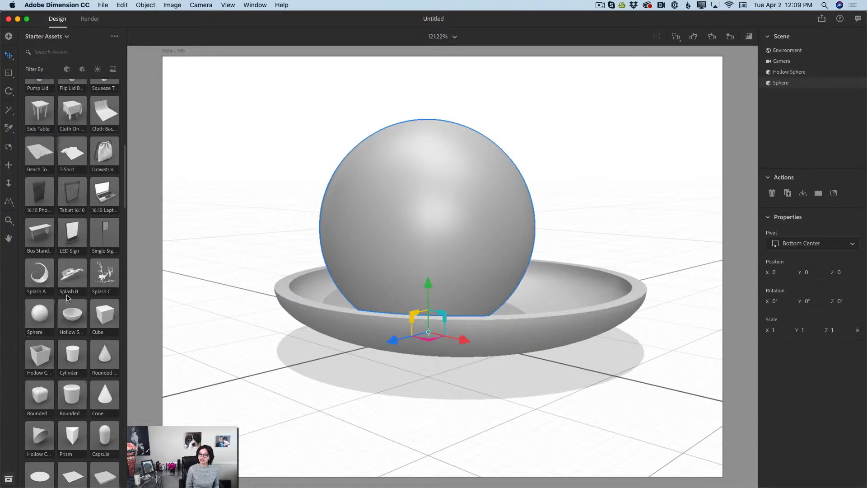
pyautogui.click(7, 72)
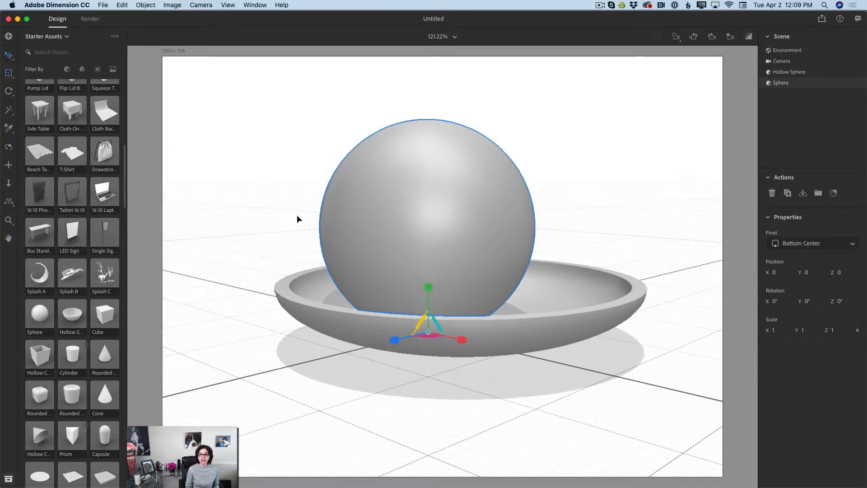
pyautogui.moveTo(430, 286)
pyautogui.mouseDown()
pyautogui.moveTo(433, 272)
pyautogui.moveTo(422, 289)
pyautogui.mouseUp()
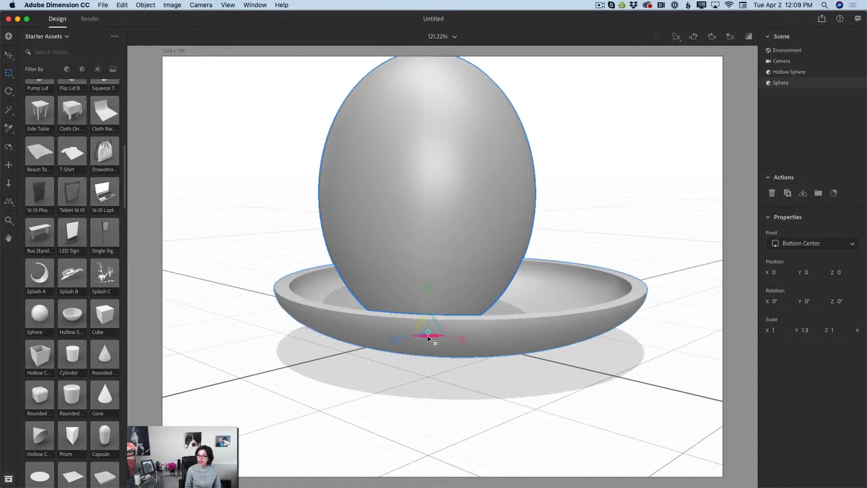
pyautogui.moveTo(430, 334); pyautogui.dragTo(434, 336)
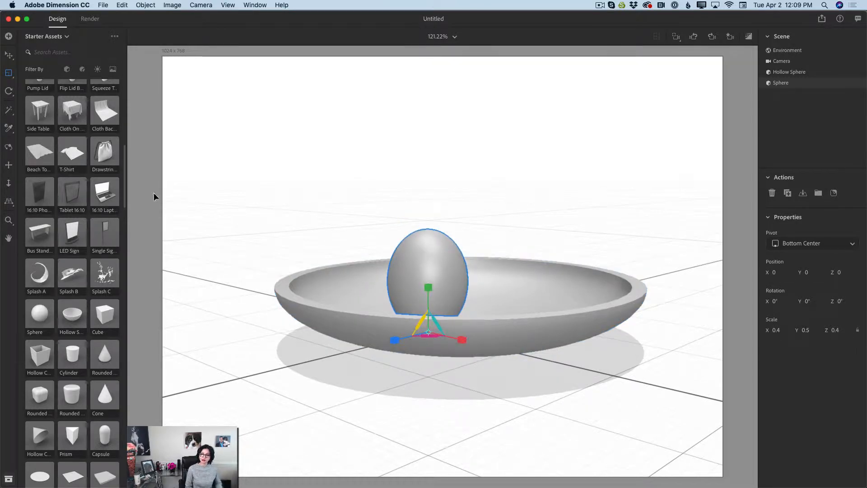
# Step: Tip the egg onto its side at about 93° in X and raise it into the bowl at about X -0.4, Y 3.5, Z -0.3
pyautogui.click(9, 92)
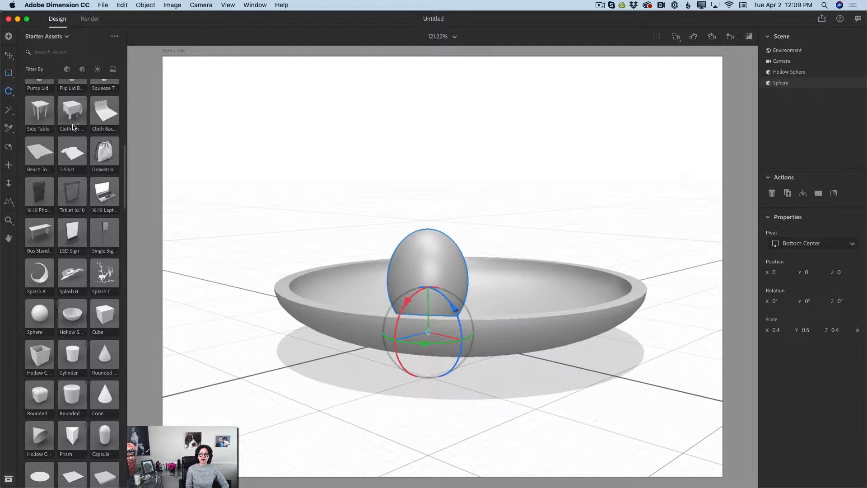
pyautogui.moveTo(405, 299); pyautogui.dragTo(461, 290)
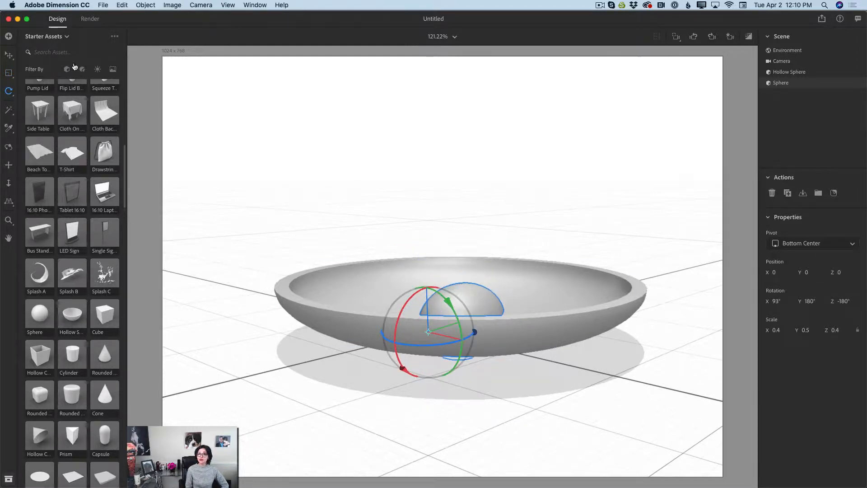
pyautogui.click(12, 55)
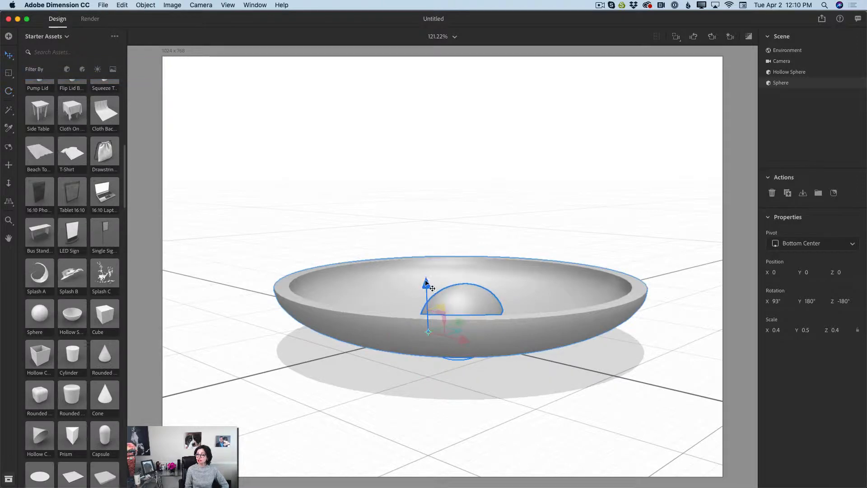
pyautogui.moveTo(426, 291); pyautogui.dragTo(430, 238)
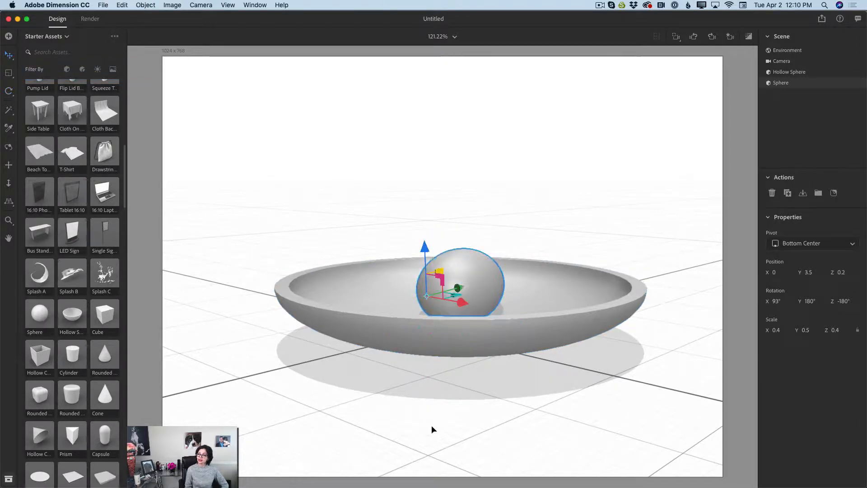
pyautogui.moveTo(472, 273); pyautogui.dragTo(472, 271)
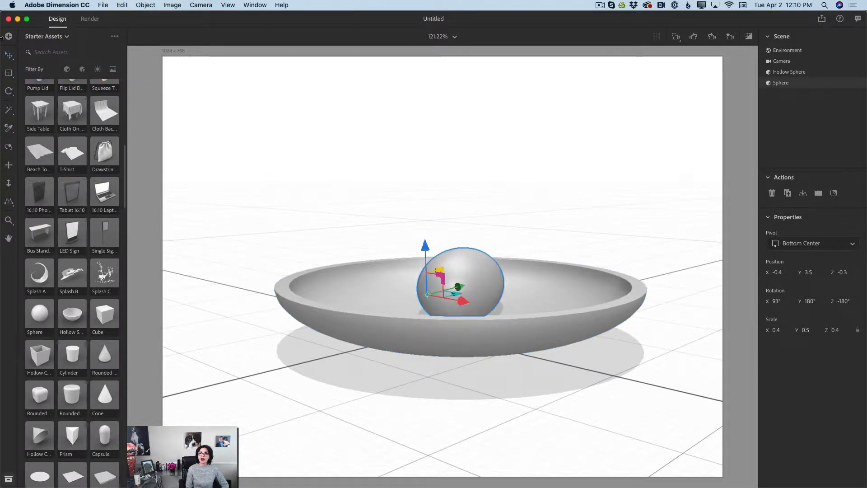
# Step: Copy and paste the egg, and place the duplicate beside it in the bowl at about X 6.4, Y 3.5, Z -4.8
pyautogui.click(122, 5)
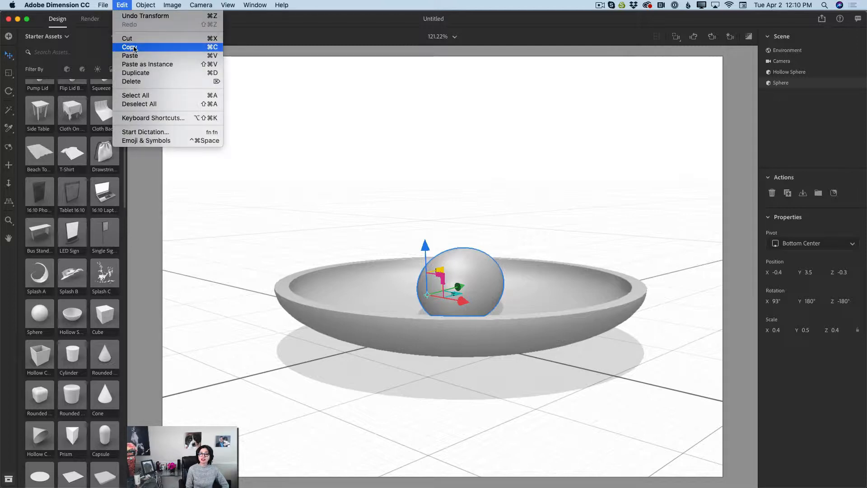
pyautogui.click(134, 49)
pyautogui.click(337, 119)
pyautogui.click(122, 5)
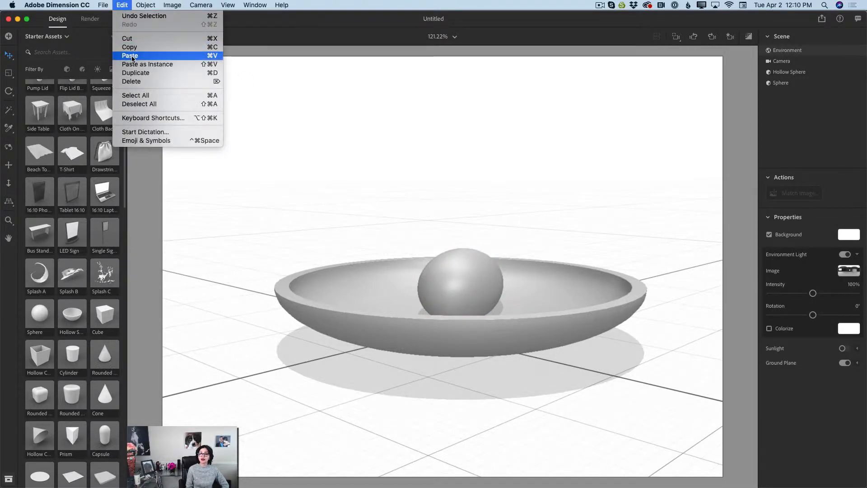
pyautogui.click(153, 56)
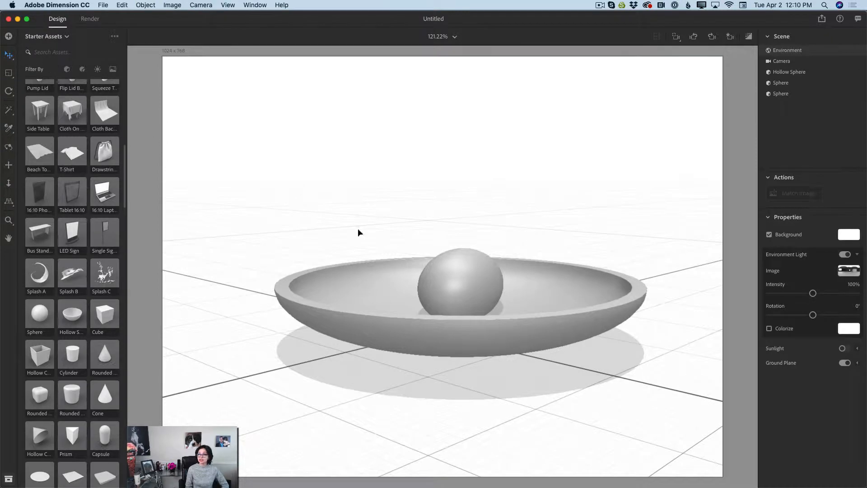
pyautogui.moveTo(461, 286); pyautogui.dragTo(546, 287)
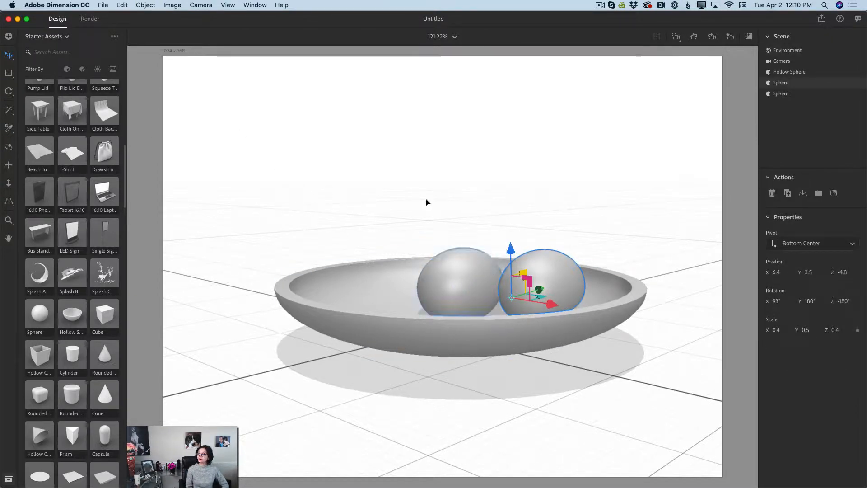
# Step: Copy and paste the second egg, and place the third on the other side of the first at about X -5.9, Y 3.5, Z 7
pyautogui.click(122, 5)
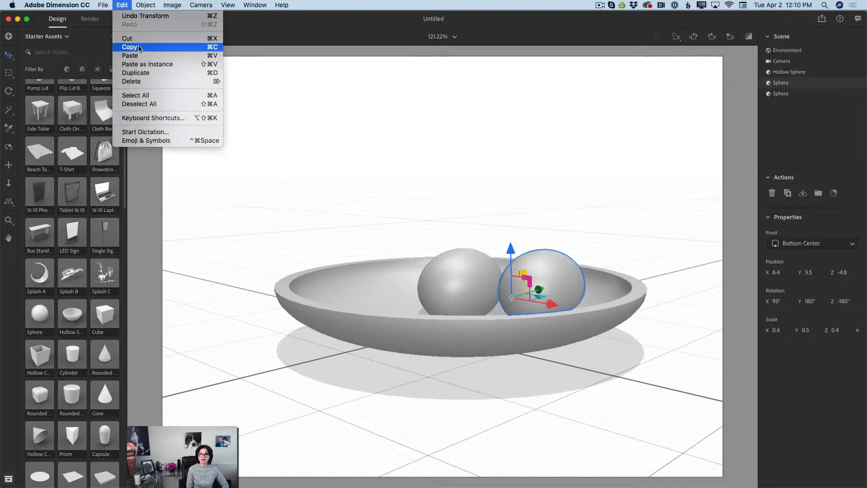
pyautogui.click(136, 47)
pyautogui.click(288, 113)
pyautogui.click(122, 5)
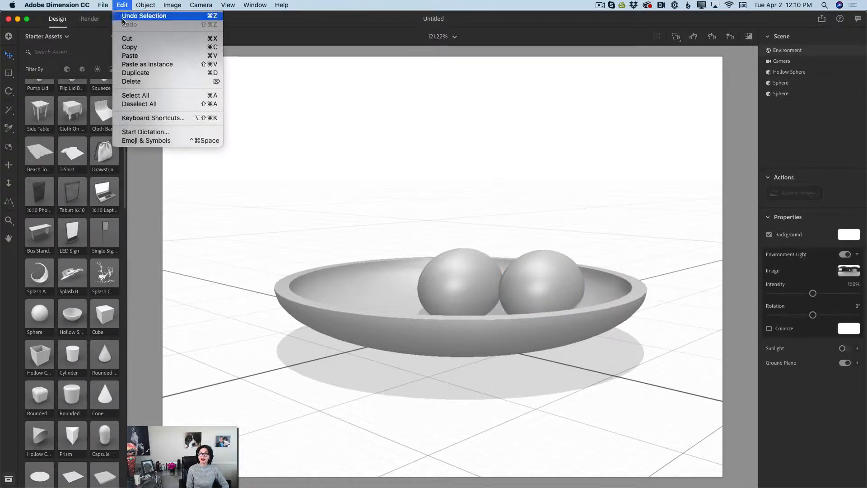
pyautogui.click(137, 56)
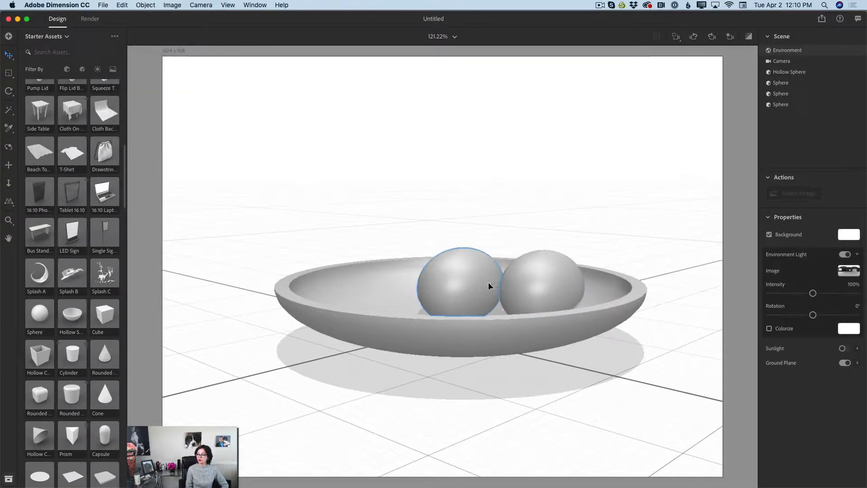
pyautogui.moveTo(533, 289); pyautogui.dragTo(383, 283)
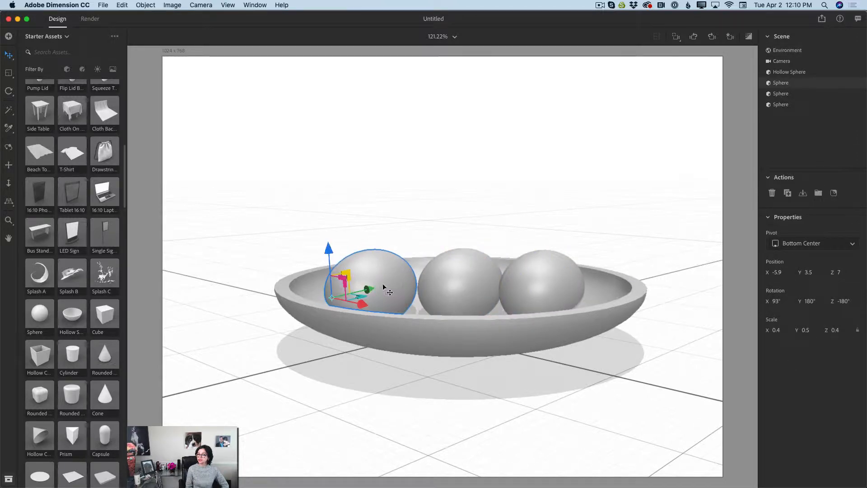
# Step: Tilt the third egg to about 118° in X and move it against the middle egg at about X -0.8, Y 3.7, Z 6.7
pyautogui.click(9, 91)
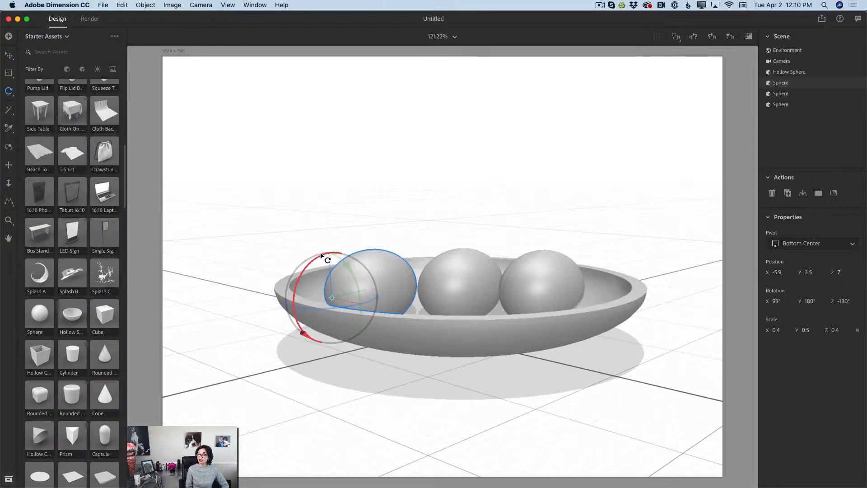
pyautogui.moveTo(321, 252); pyautogui.dragTo(324, 259)
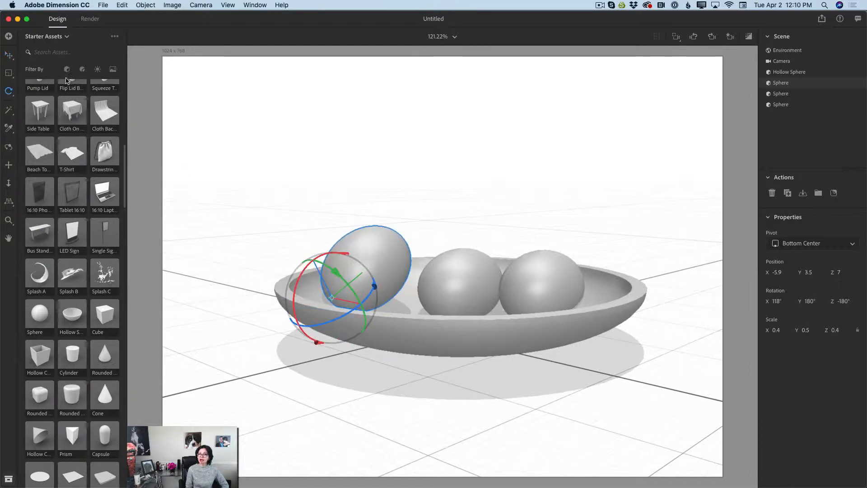
pyautogui.click(11, 57)
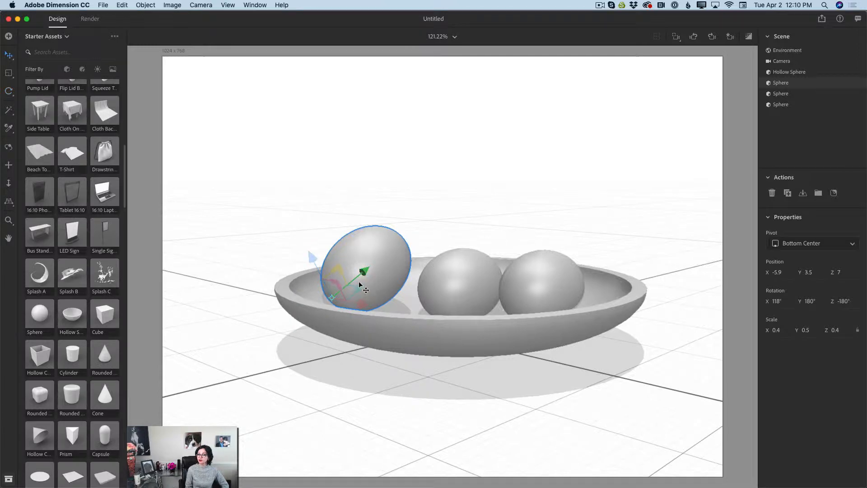
pyautogui.moveTo(362, 287); pyautogui.dragTo(400, 293)
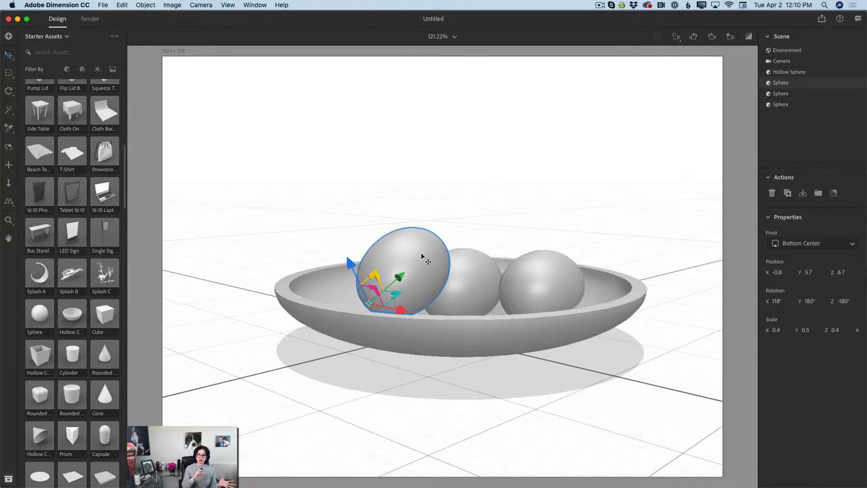
# Step: Save the current camera view as a bookmark named Front
pyautogui.click(730, 36)
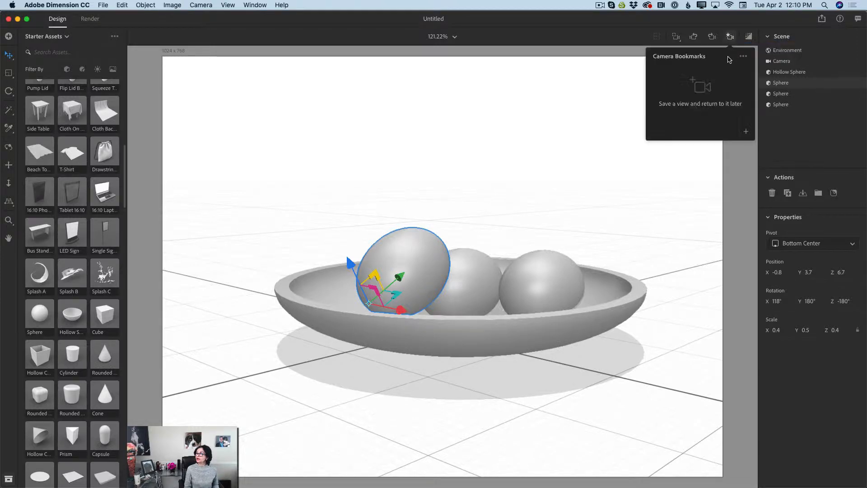
pyautogui.click(746, 132)
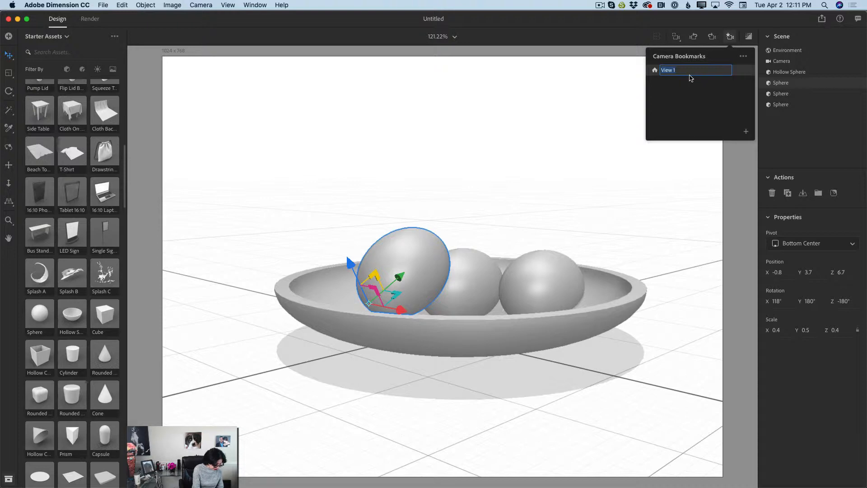
pyautogui.write('Front')
pyautogui.press('Return')
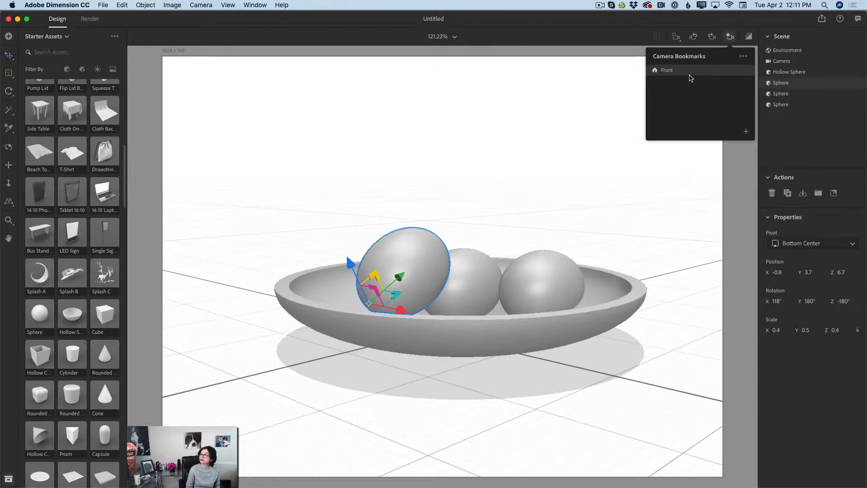
# Step: From an orbited view, shift all three eggs inside the bowl, the middle one to about X -1.9, Z 4.5 and the outermost to X -1.7, Z -2.3
pyautogui.click(8, 147)
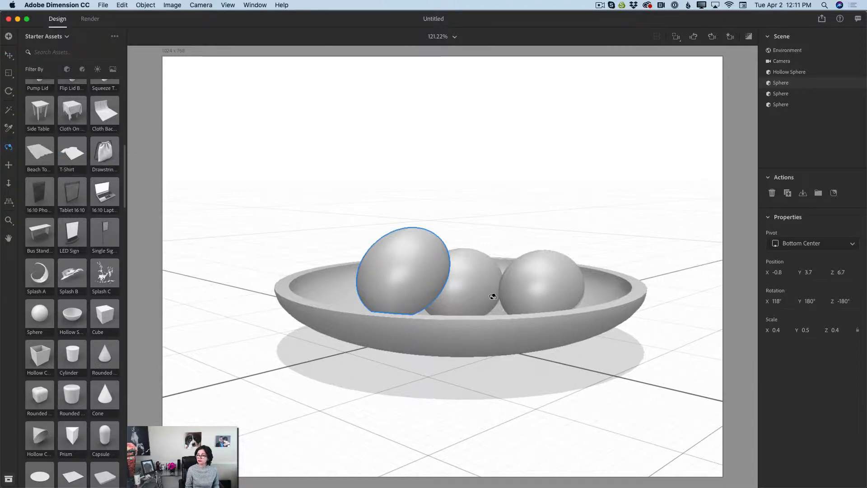
pyautogui.moveTo(493, 293); pyautogui.dragTo(374, 296)
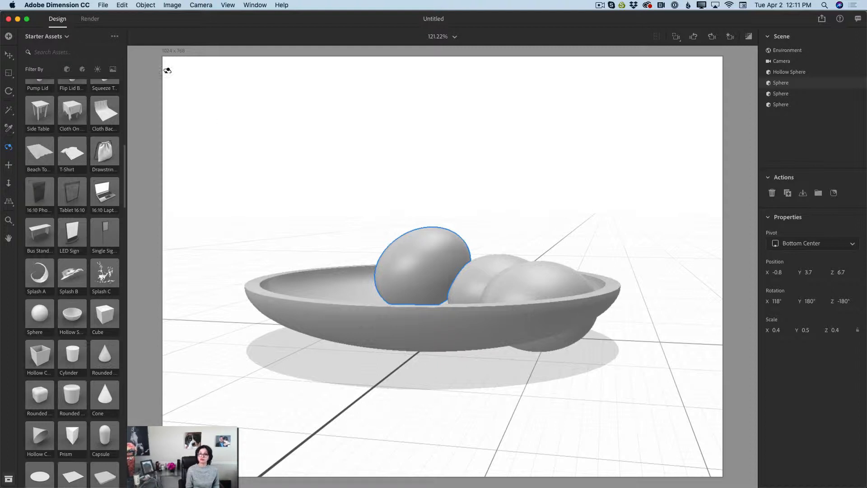
pyautogui.click(6, 55)
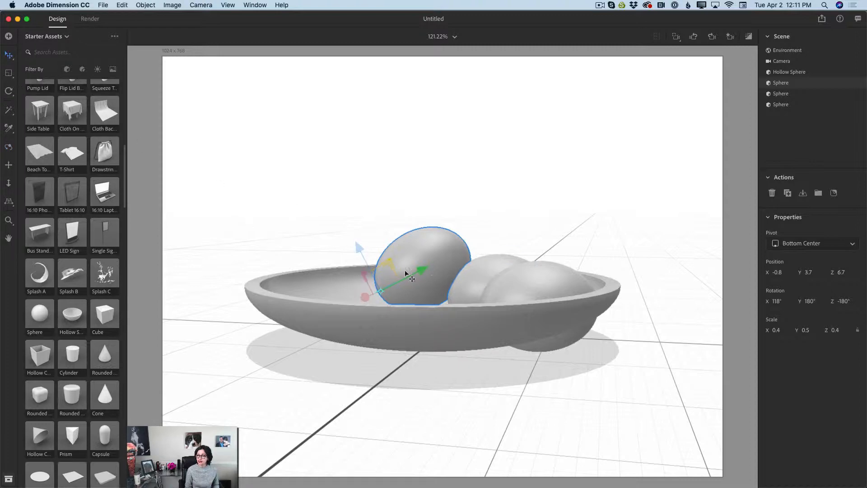
pyautogui.moveTo(422, 254); pyautogui.dragTo(382, 259)
pyautogui.moveTo(472, 271); pyautogui.dragTo(436, 277)
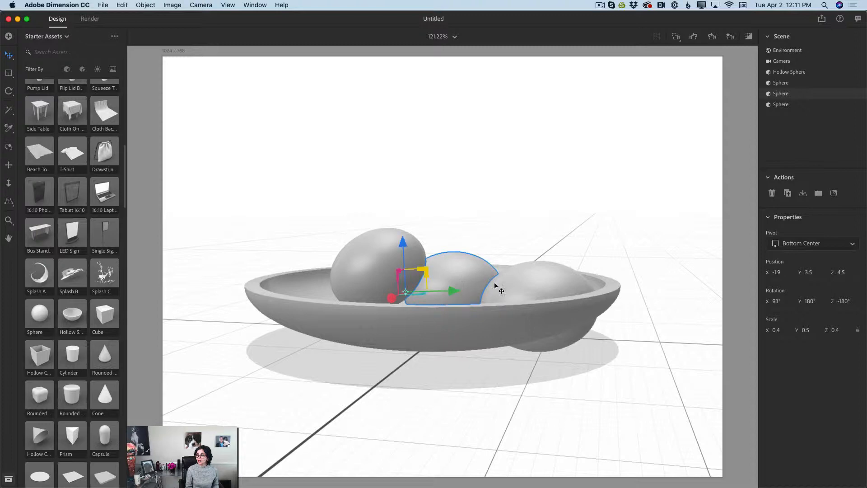
pyautogui.moveTo(519, 286)
pyautogui.mouseDown()
pyautogui.moveTo(495, 273)
pyautogui.moveTo(509, 275)
pyautogui.mouseUp()
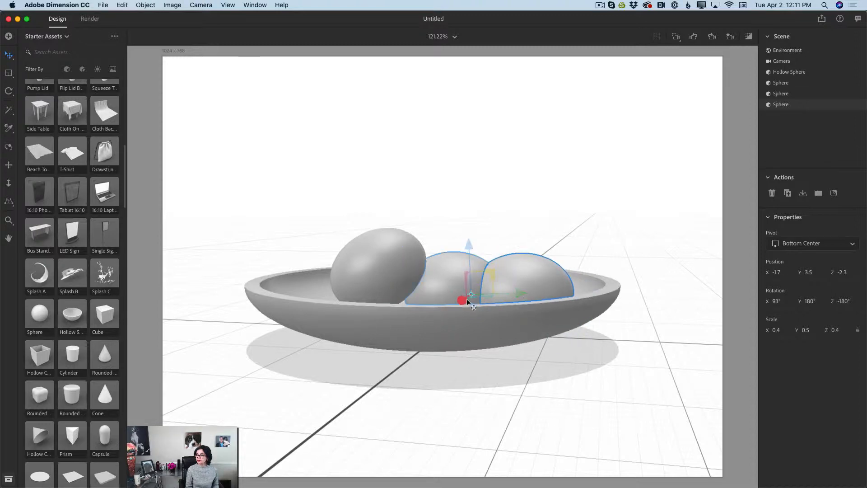
# Step: Move the outermost egg up against the bowl's rim at about X 12, Y 6.2, Z 0.2
pyautogui.moveTo(464, 301); pyautogui.dragTo(416, 234)
pyautogui.moveTo(484, 280); pyautogui.dragTo(454, 279)
# Step: Save the current camera view as a bookmark named Right
pyautogui.click(731, 37)
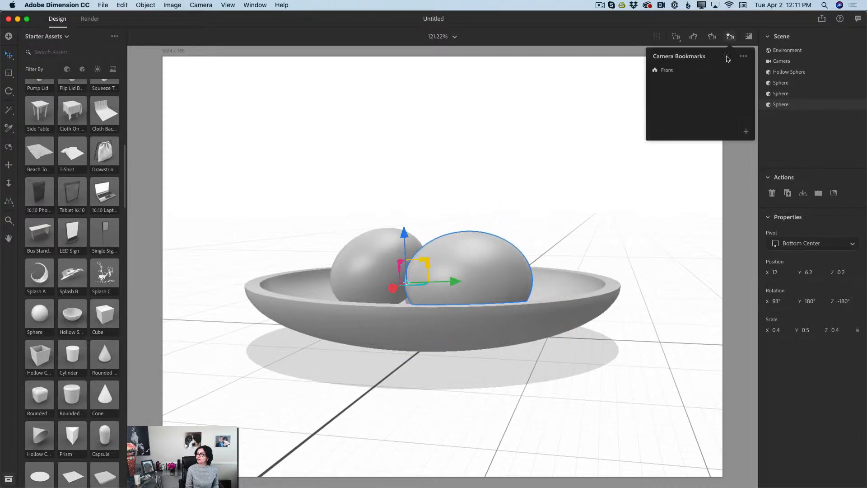
pyautogui.click(745, 134)
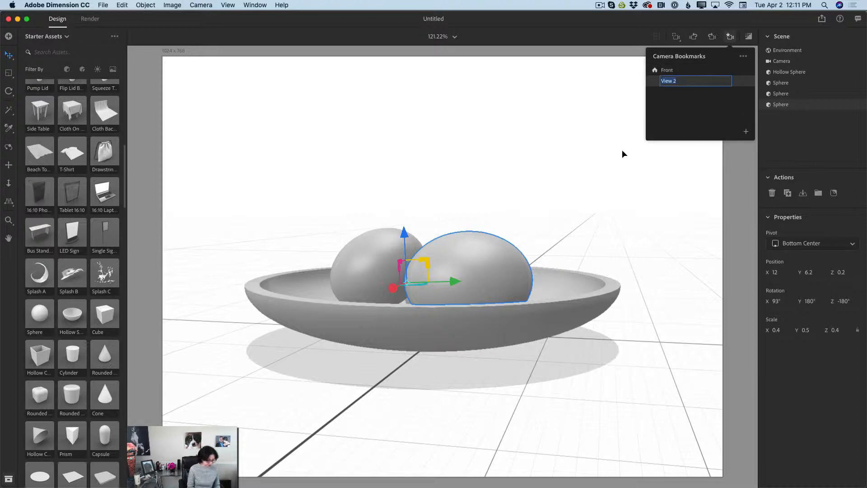
pyautogui.write('Right')
pyautogui.press('Return')
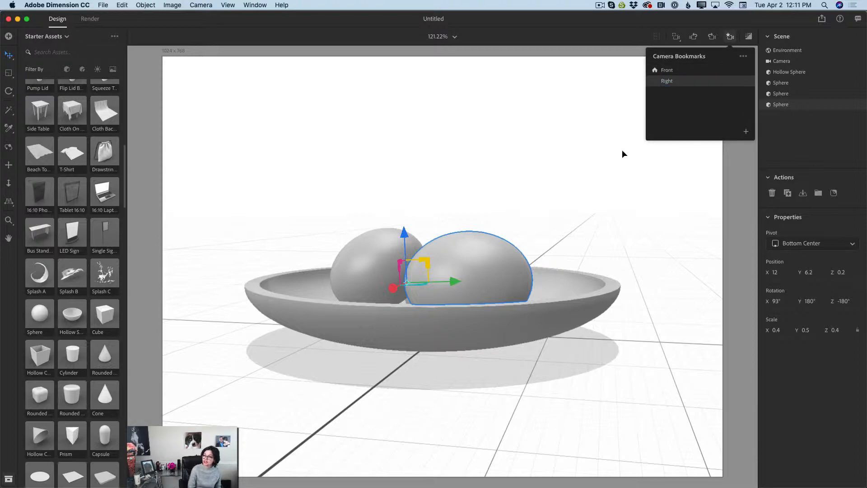
# Step: From the Front bookmark view, center the middle egg between the others at about Y 4.5, and move the tilted egg to about X 1.5, Y 3.7, Z 7.9
pyautogui.click(666, 71)
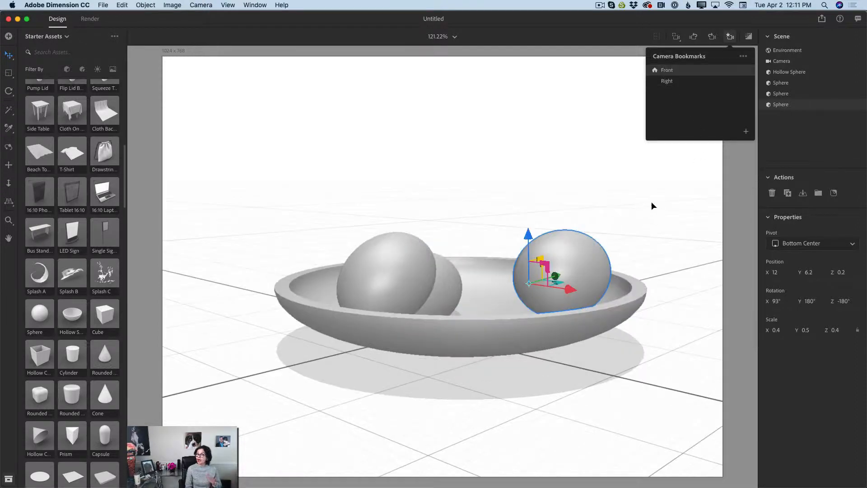
pyautogui.click(449, 289)
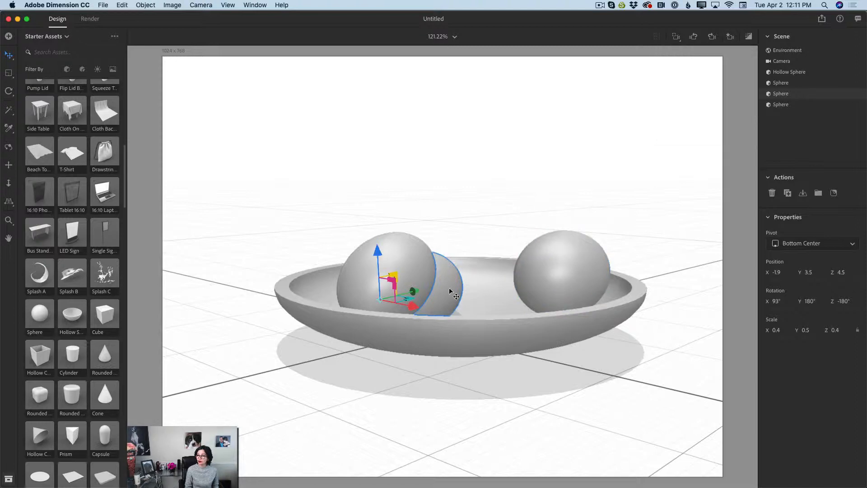
pyautogui.moveTo(449, 287); pyautogui.dragTo(497, 284)
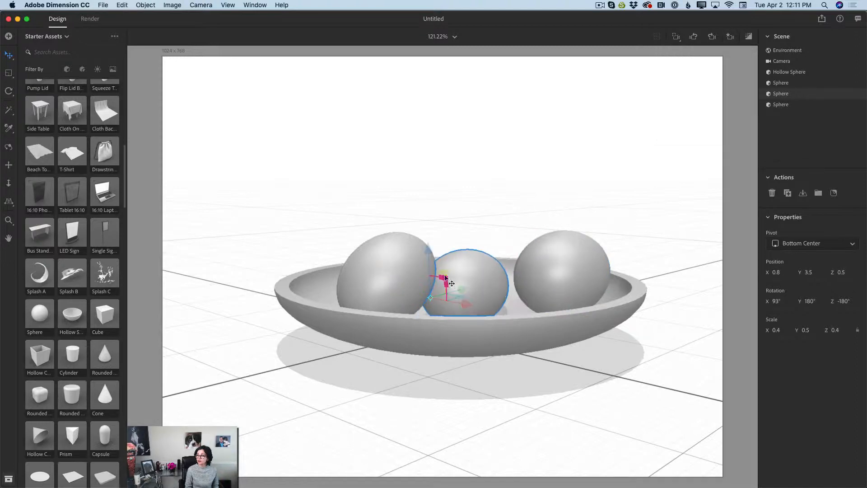
pyautogui.moveTo(439, 238); pyautogui.dragTo(439, 242)
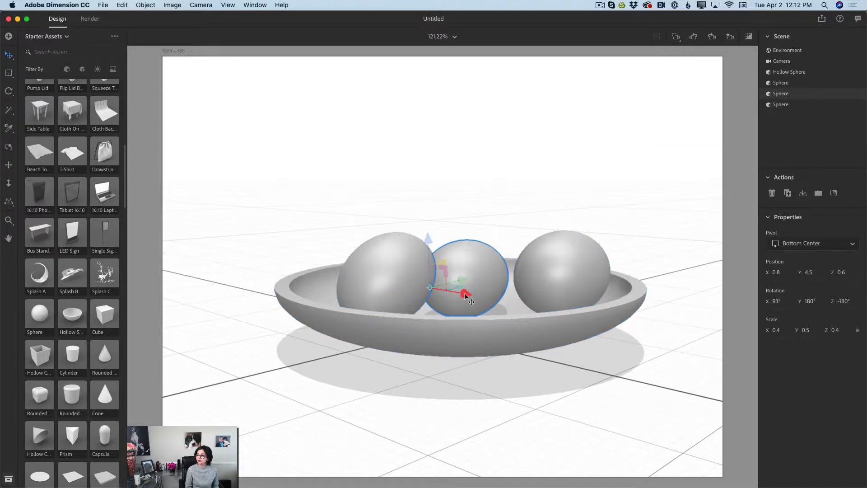
pyautogui.moveTo(465, 294); pyautogui.dragTo(480, 296)
pyautogui.moveTo(394, 272); pyautogui.dragTo(418, 280)
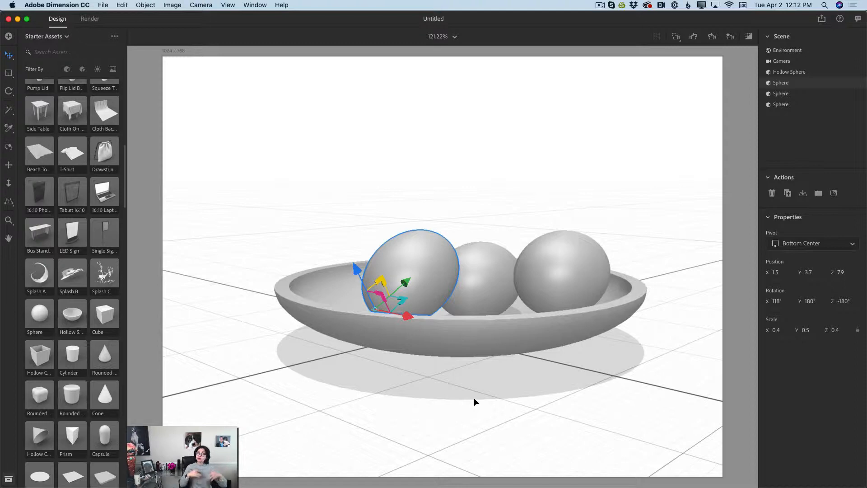
# Step: Copy and paste the egg by the bowl's rim, move the copy outside the bowl to about X 25.7, Z 14, and drop it to the ground
pyautogui.click(552, 264)
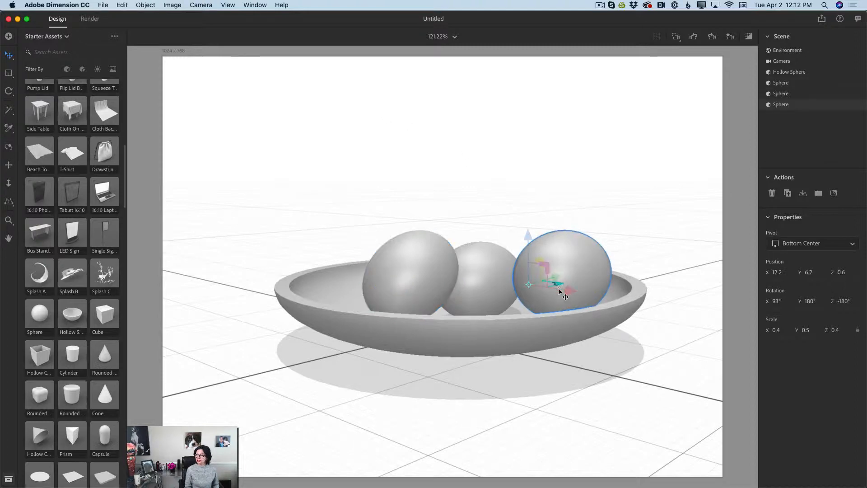
pyautogui.click(122, 5)
pyautogui.click(134, 46)
pyautogui.click(182, 53)
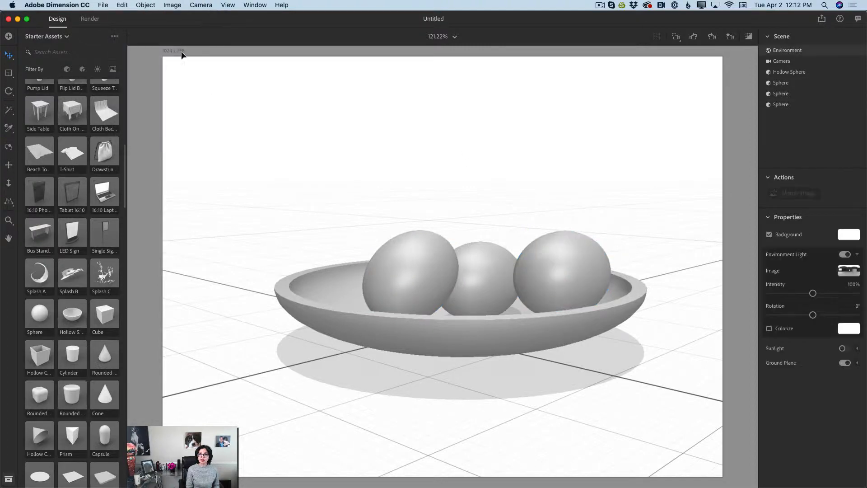
pyautogui.click(123, 5)
pyautogui.click(135, 57)
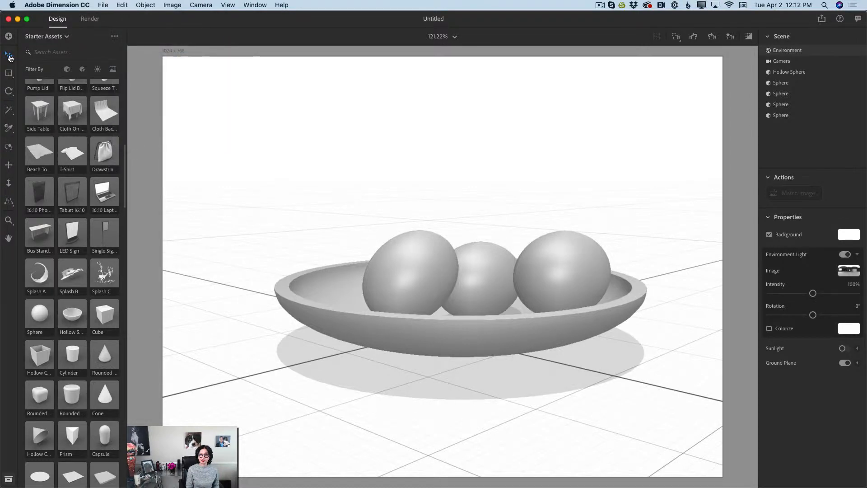
pyautogui.moveTo(580, 288); pyautogui.dragTo(596, 369)
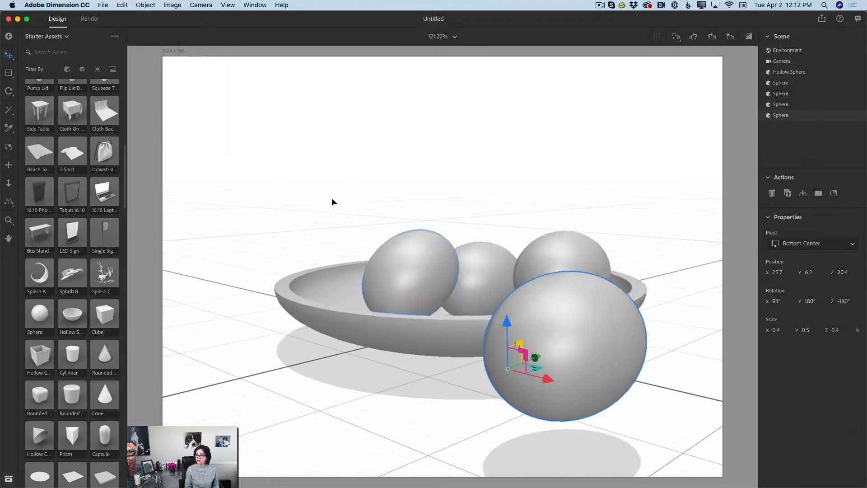
pyautogui.moveTo(538, 358); pyautogui.dragTo(607, 328)
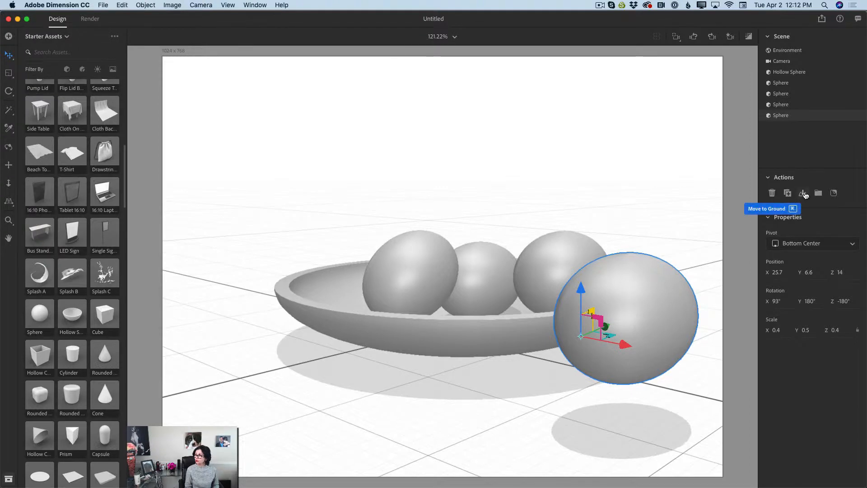
pyautogui.click(803, 193)
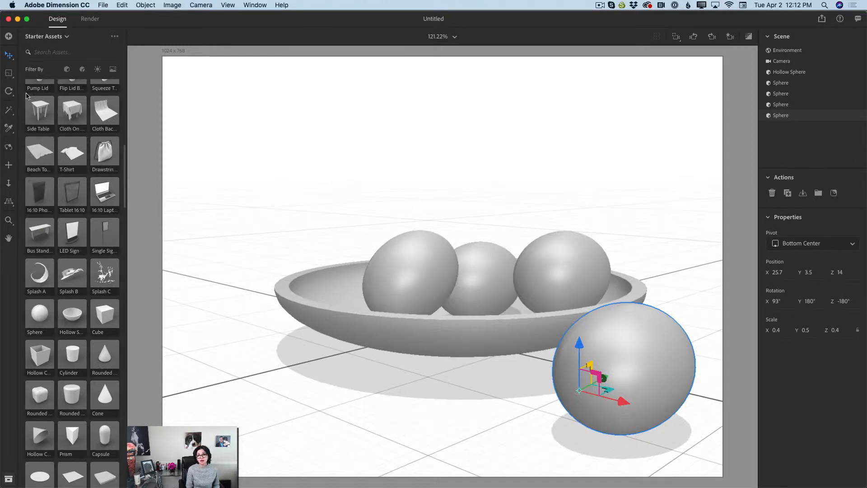
# Step: Rotate the egg outside the bowl to about 143° in Z and move it to about X 21, Y 3.6, Z 9.1
pyautogui.click(10, 92)
pyautogui.moveTo(617, 394); pyautogui.dragTo(592, 405)
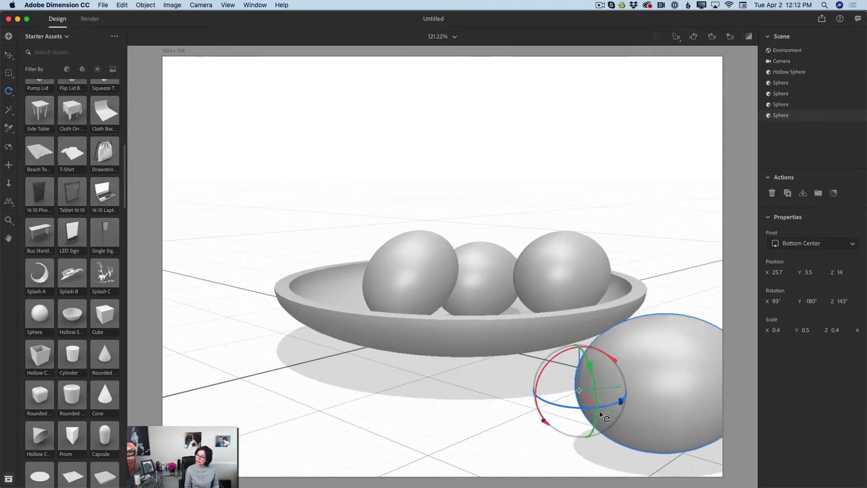
pyautogui.click(9, 55)
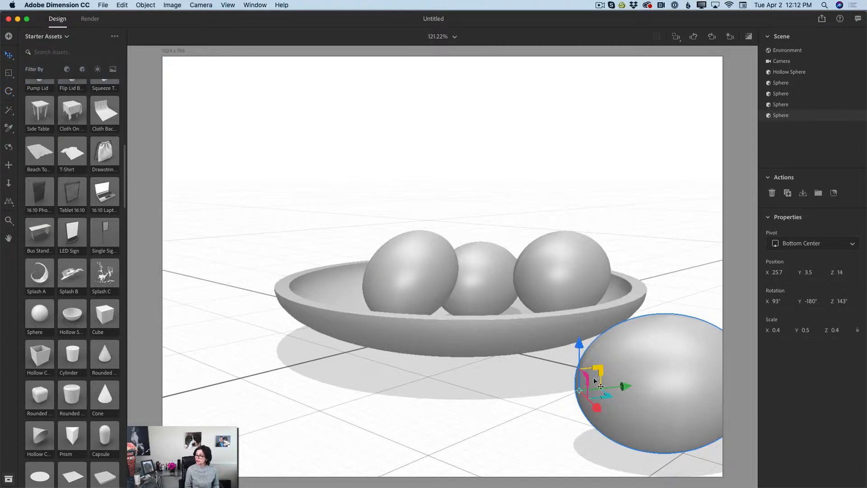
pyautogui.moveTo(620, 383); pyautogui.dragTo(573, 355)
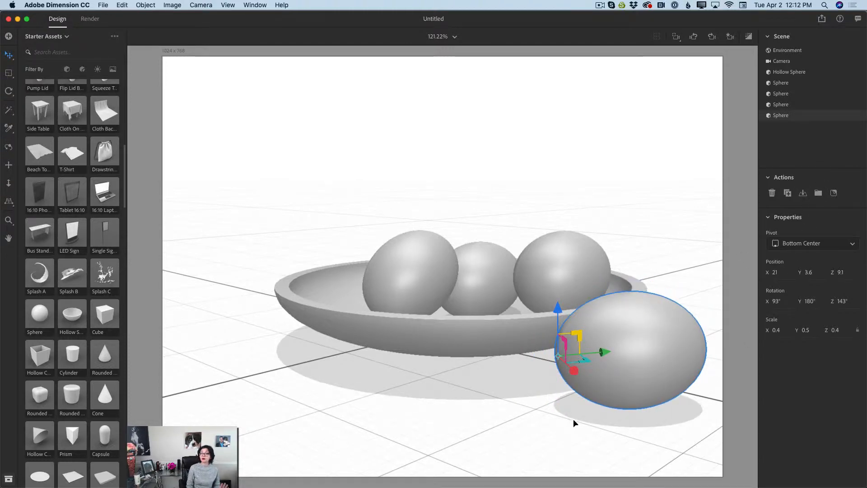
pyautogui.moveTo(668, 361); pyautogui.dragTo(669, 361)
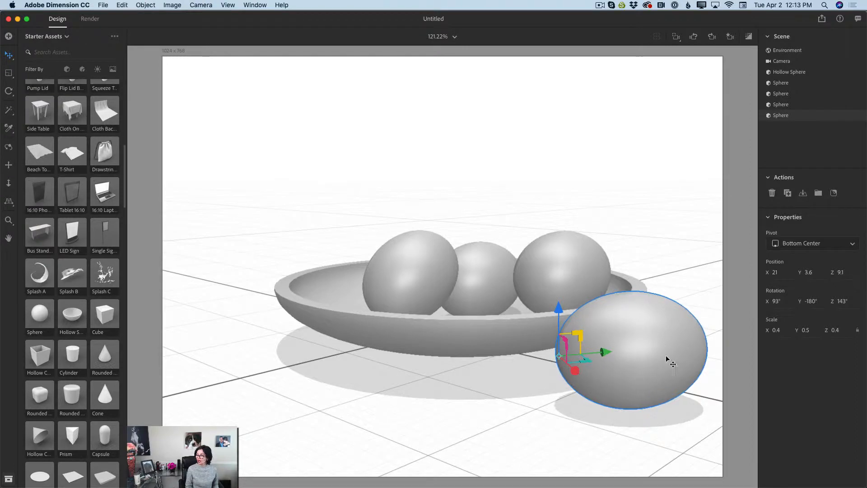
# Step: Copy and paste the egg outside the bowl, and place one on the bowl's opposite side at about X -25.5, Y 3.6, Z 10.1
pyautogui.click(119, 6)
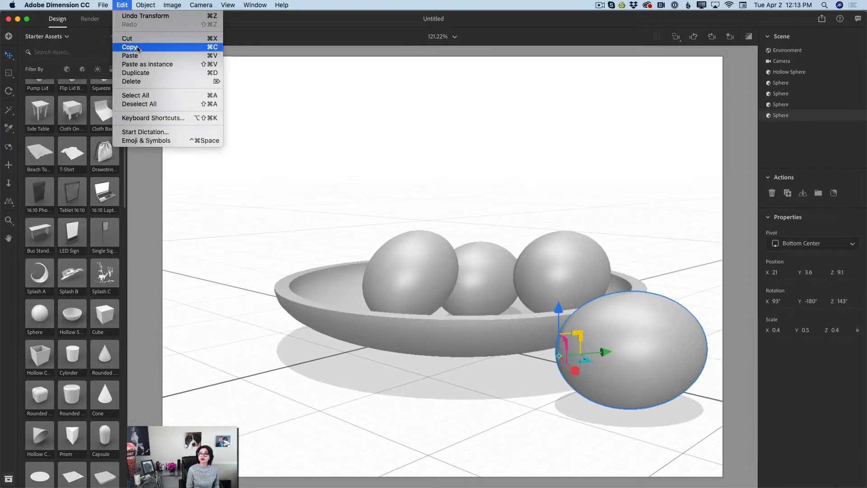
pyautogui.click(136, 46)
pyautogui.click(223, 81)
pyautogui.click(121, 5)
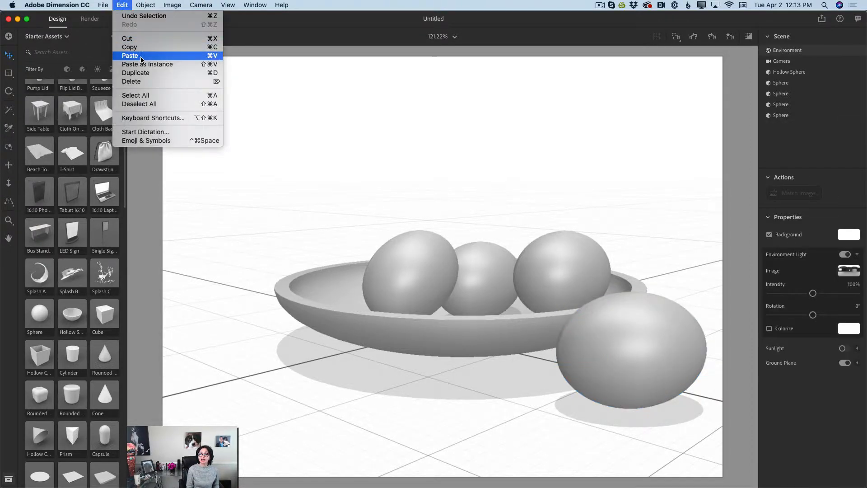
pyautogui.click(146, 55)
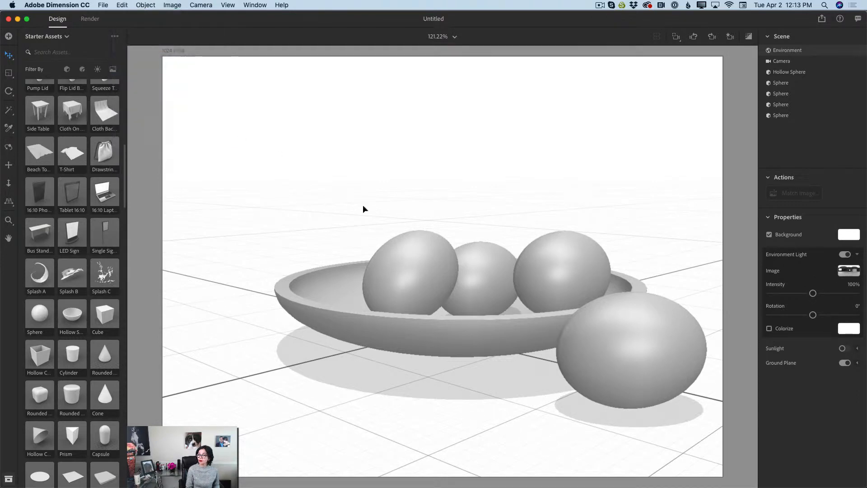
pyautogui.click(535, 349)
pyautogui.moveTo(536, 349); pyautogui.dragTo(200, 272)
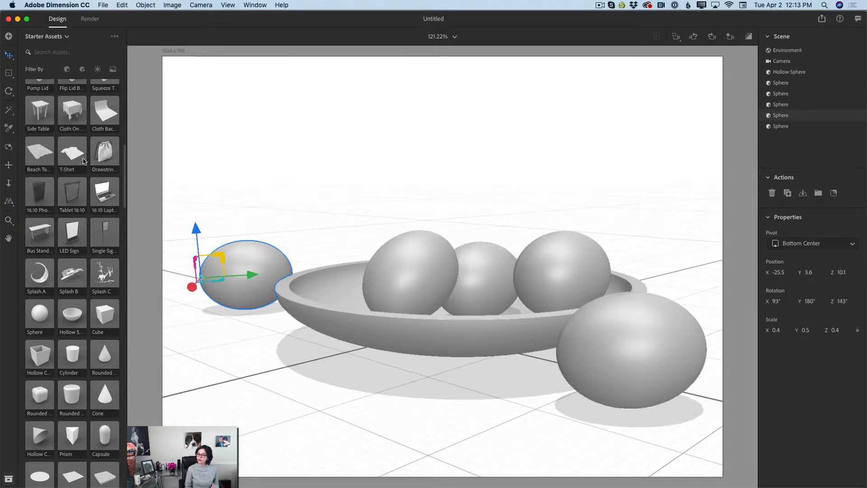
# Step: Apply the Vitrage Glass material to the bowl
pyautogui.click(435, 331)
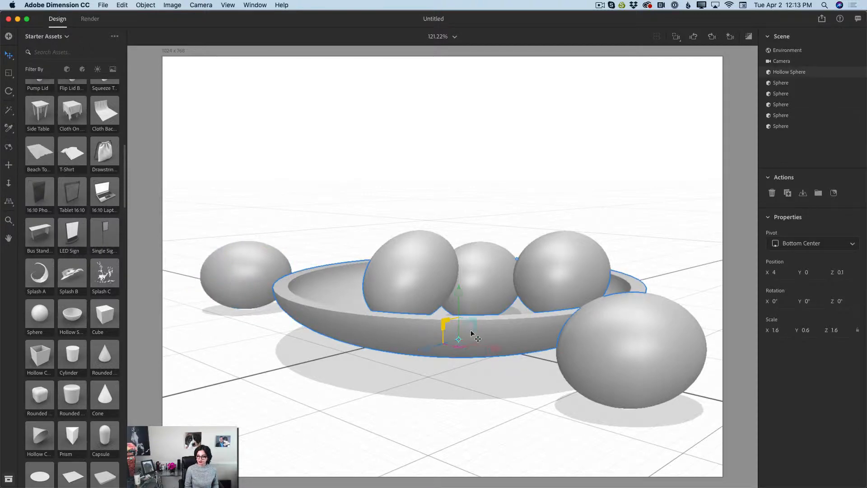
pyautogui.click(82, 70)
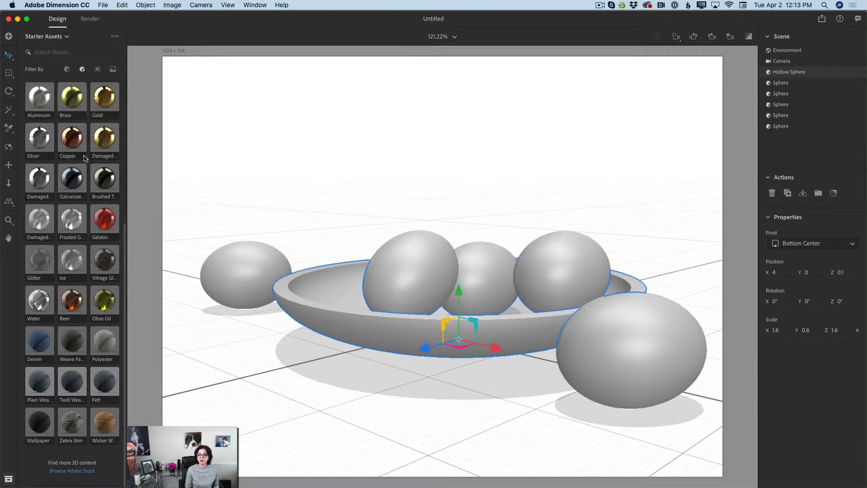
pyautogui.click(100, 265)
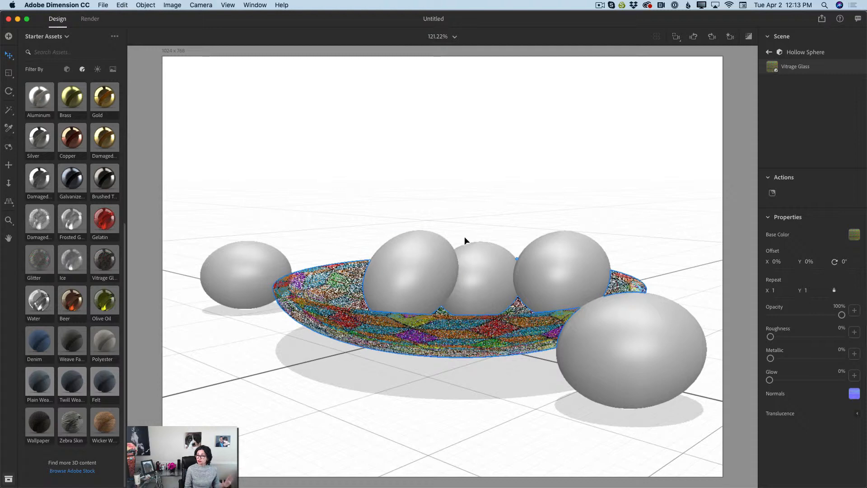
# Step: Apply the Matte material to the large foreground egg and set its base color to yellow, about RGB 250, 250, 2
pyautogui.click(613, 333)
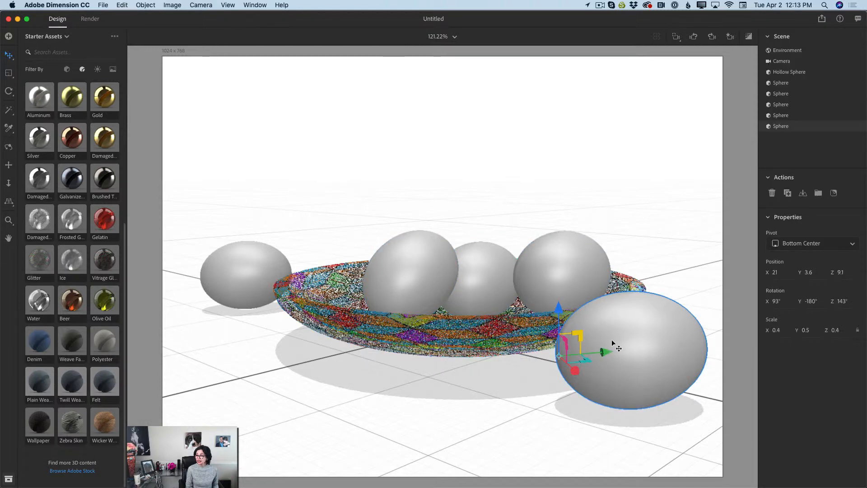
pyautogui.moveTo(127, 250); pyautogui.dragTo(140, 96)
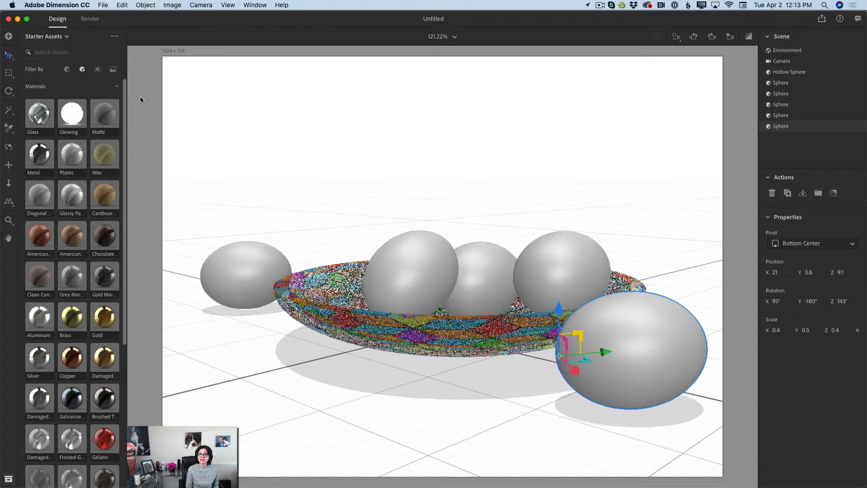
pyautogui.click(114, 130)
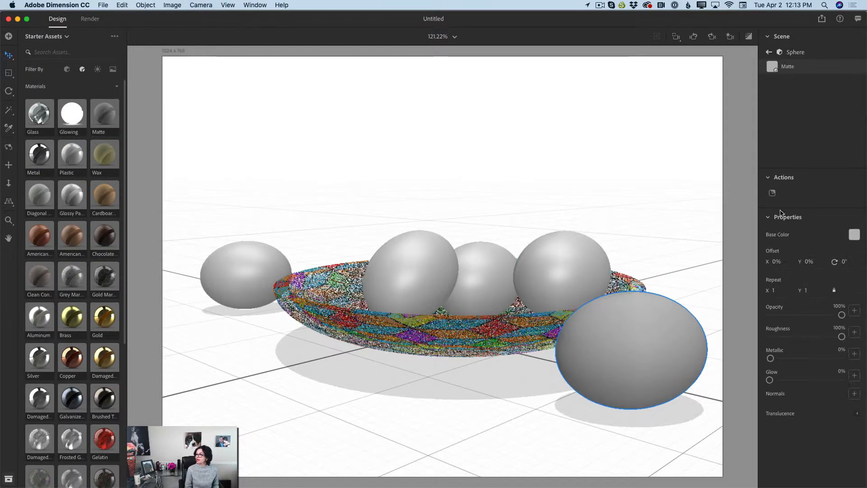
pyautogui.click(854, 235)
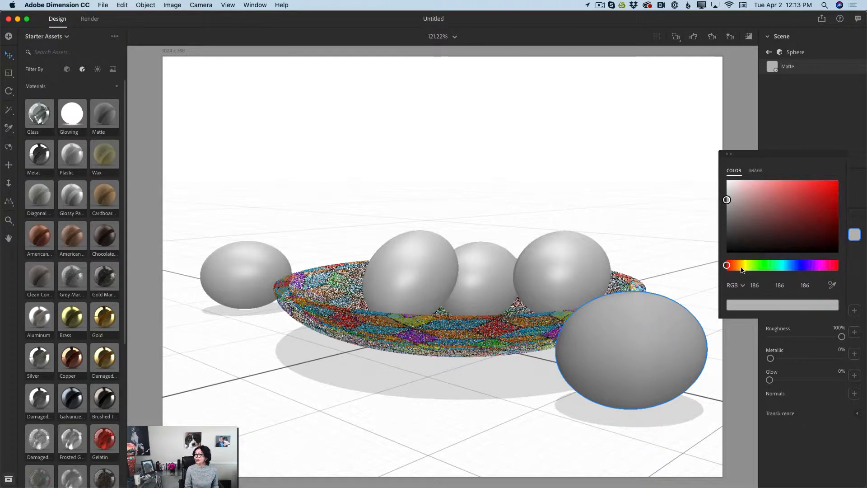
pyautogui.moveTo(742, 267); pyautogui.dragTo(743, 265)
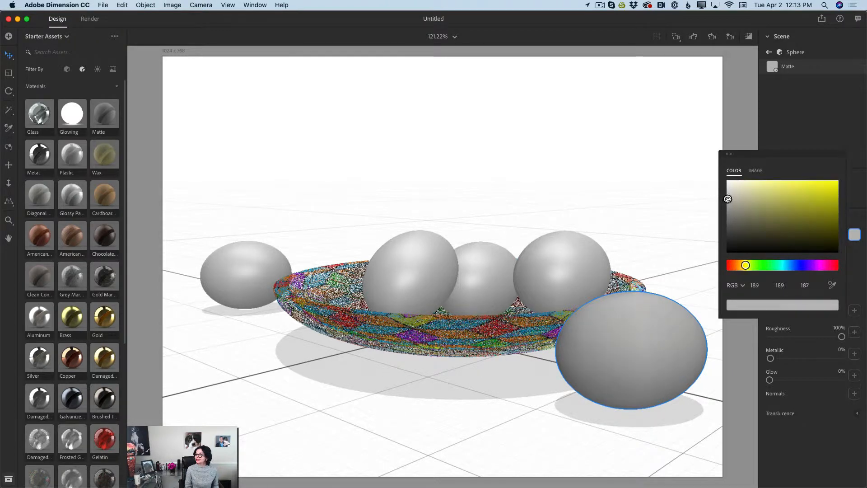
pyautogui.moveTo(834, 183); pyautogui.dragTo(837, 182)
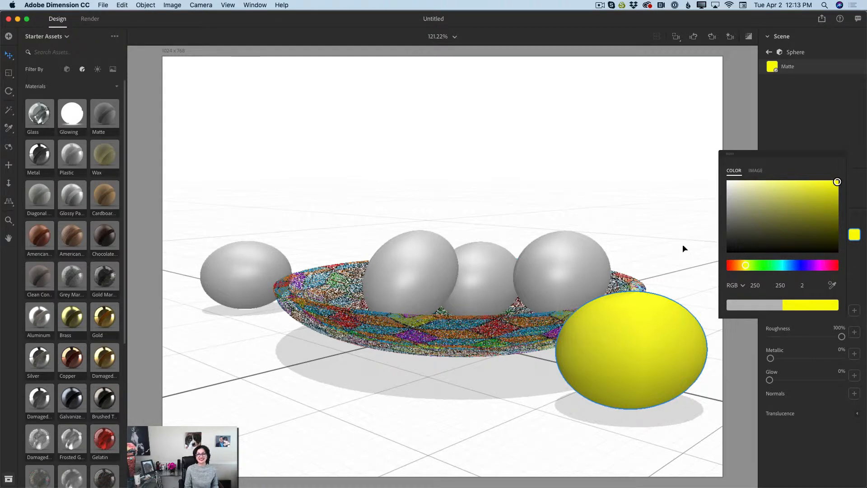
# Step: Apply the Matte material to the egg in the bowl nearest the yellow one and set its base color to red, RGB 255, 0, 0
pyautogui.click(579, 267)
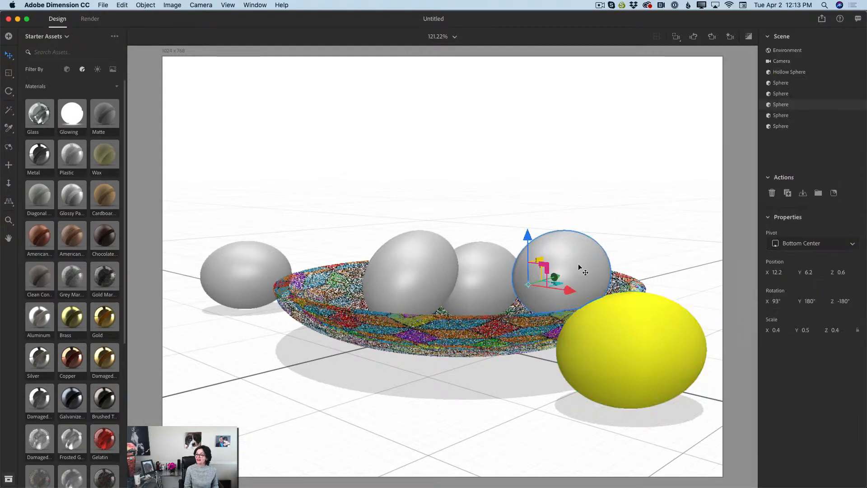
pyautogui.click(111, 123)
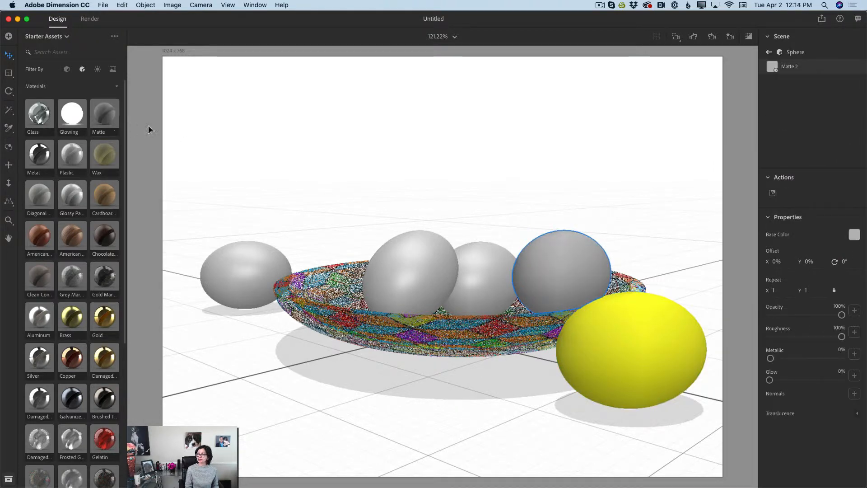
pyautogui.click(854, 235)
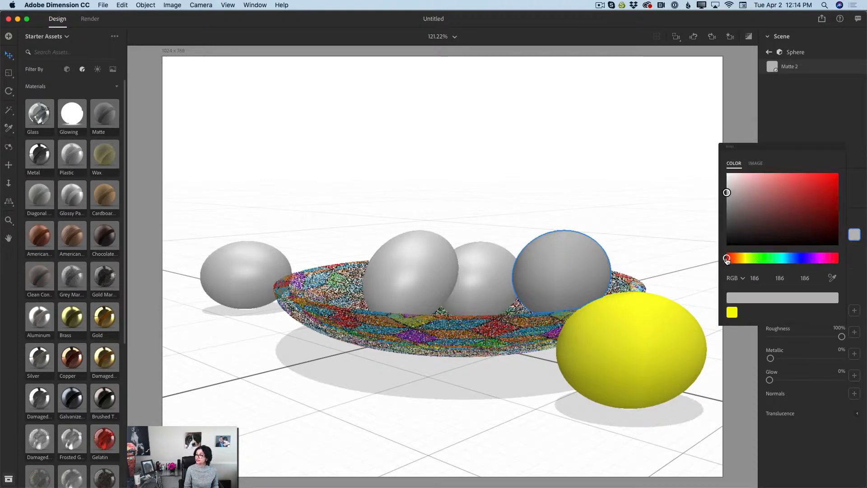
pyautogui.moveTo(823, 199); pyautogui.dragTo(844, 171)
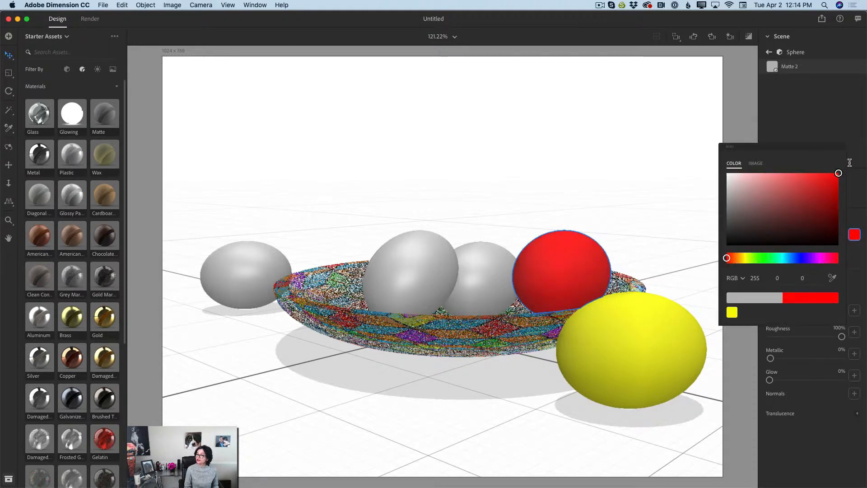
# Step: Apply the Matte material to the middle egg in the bowl and set its base color to cyan, about RGB 31, 255, 255
pyautogui.click(504, 271)
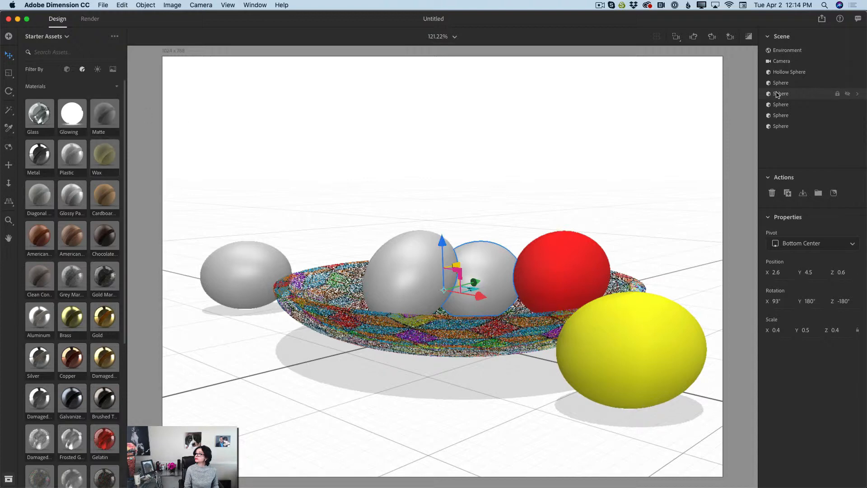
pyautogui.click(92, 107)
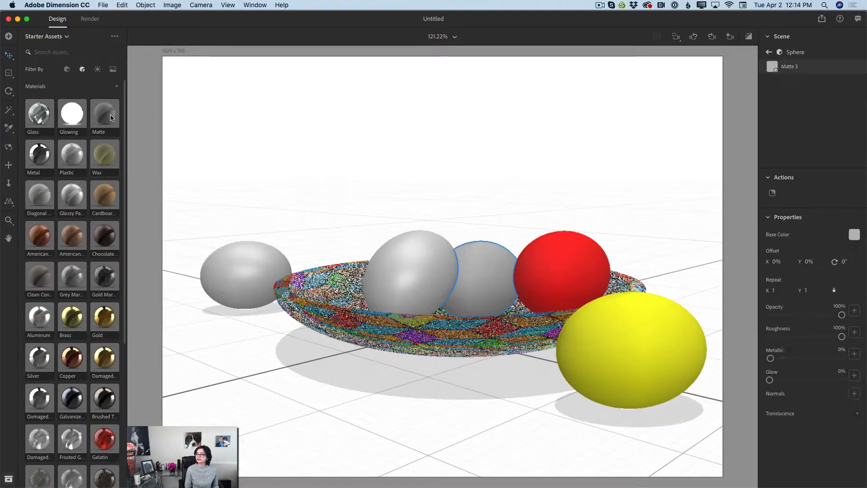
pyautogui.click(857, 236)
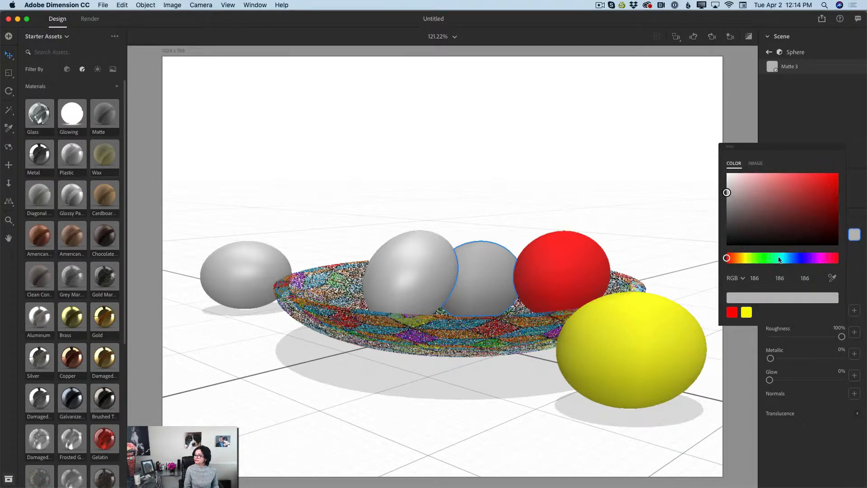
pyautogui.moveTo(779, 260); pyautogui.dragTo(781, 258)
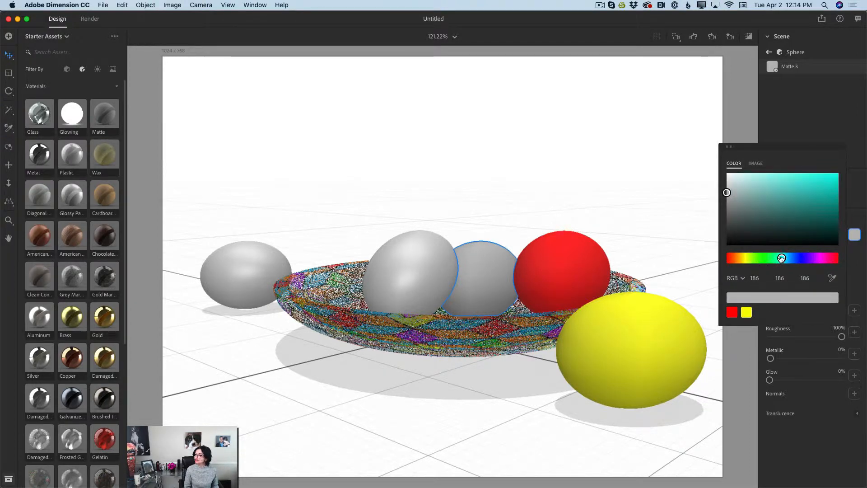
pyautogui.moveTo(727, 193); pyautogui.dragTo(826, 173)
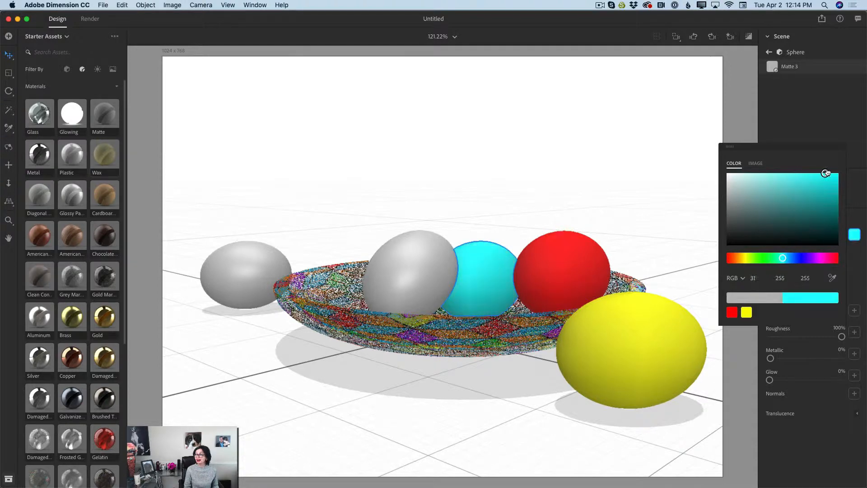
# Step: Apply the Matte material to the remaining gray egg in the bowl and set its base color to blue, about RGB 15, 183, 255
pyautogui.click(429, 267)
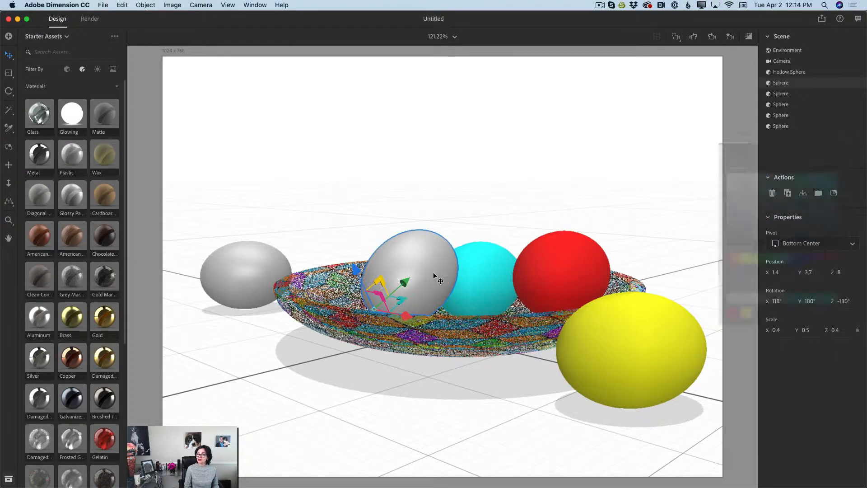
pyautogui.click(109, 118)
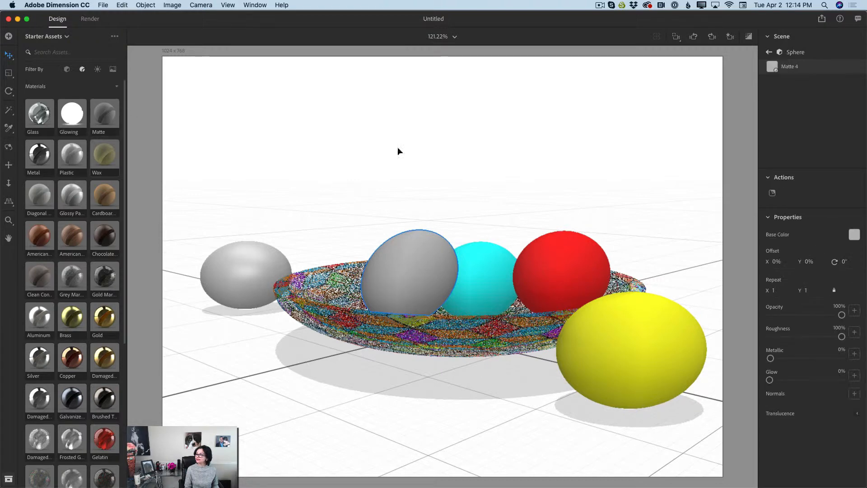
pyautogui.click(855, 235)
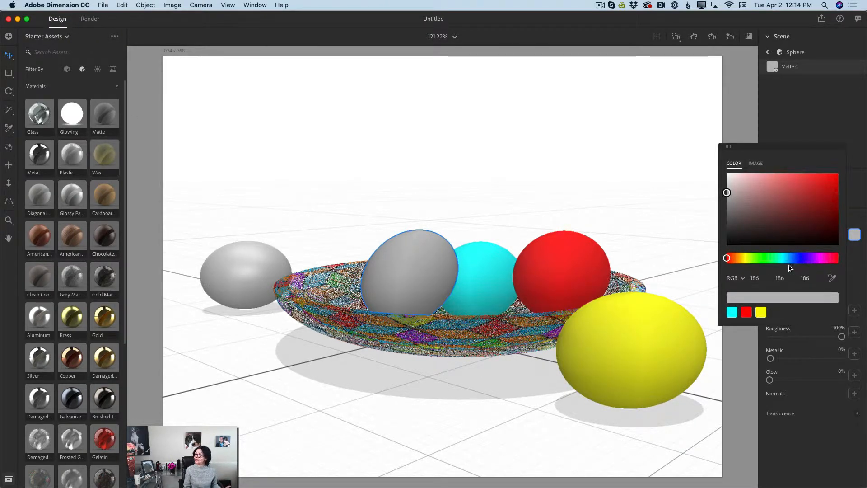
pyautogui.moveTo(799, 261)
pyautogui.mouseDown()
pyautogui.moveTo(811, 257)
pyautogui.moveTo(789, 251)
pyautogui.mouseUp()
pyautogui.click(832, 174)
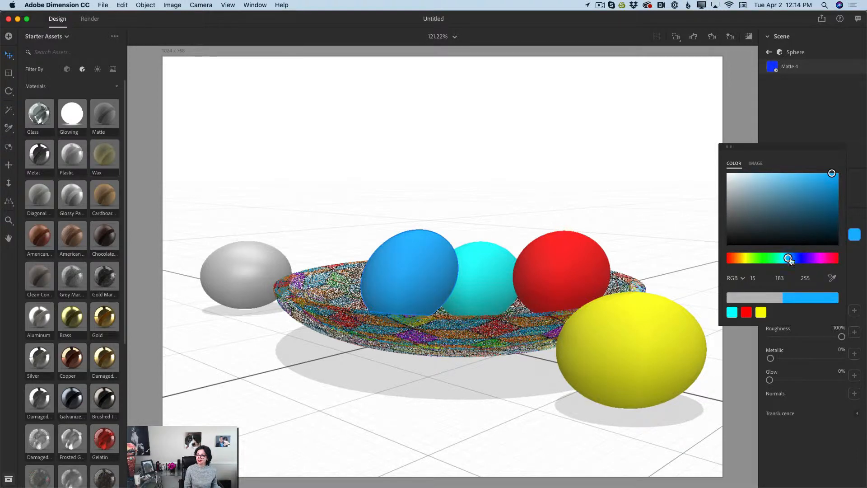
# Step: Apply the Matte material to the gray egg outside the bowl and set its base color to magenta, about RGB 255, 0, 246
pyautogui.click(239, 261)
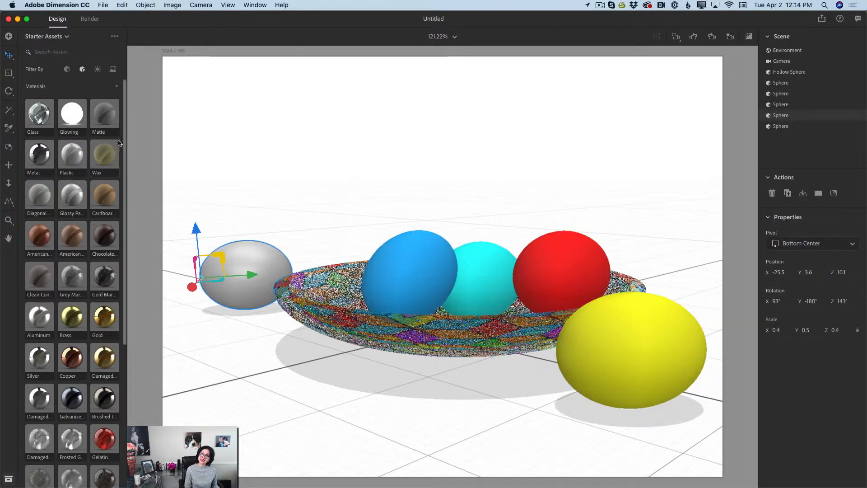
pyautogui.click(108, 123)
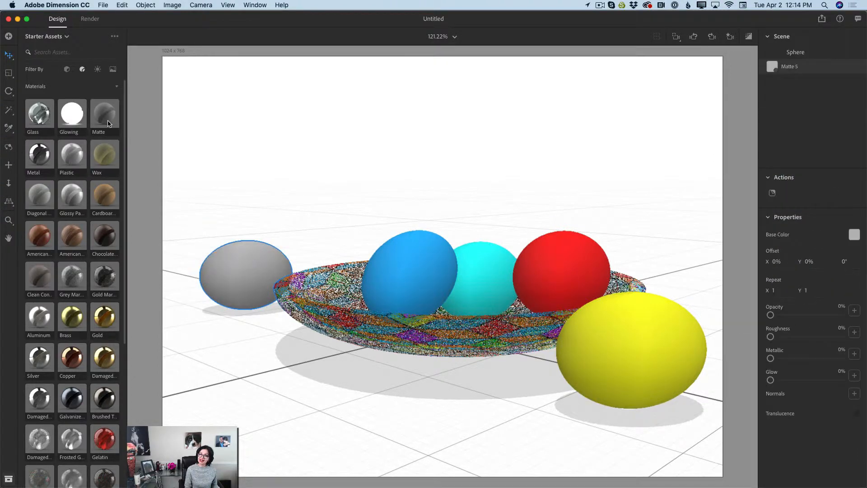
pyautogui.click(854, 235)
pyautogui.click(817, 257)
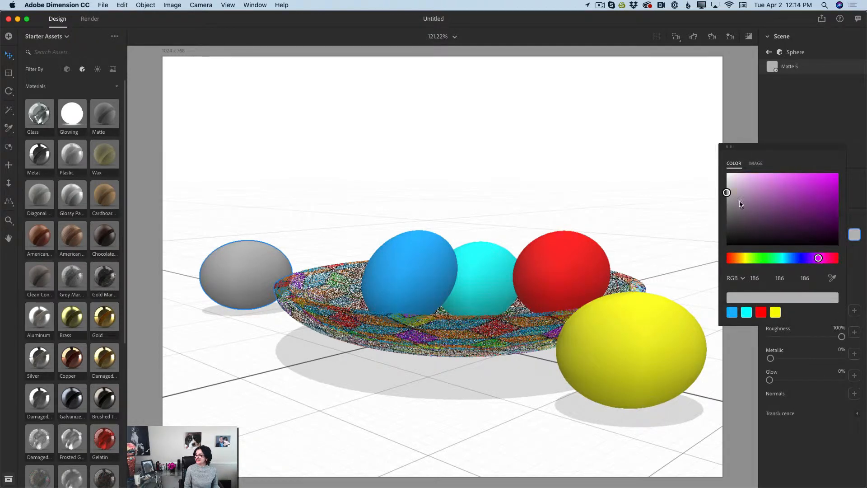
pyautogui.moveTo(742, 189); pyautogui.dragTo(839, 171)
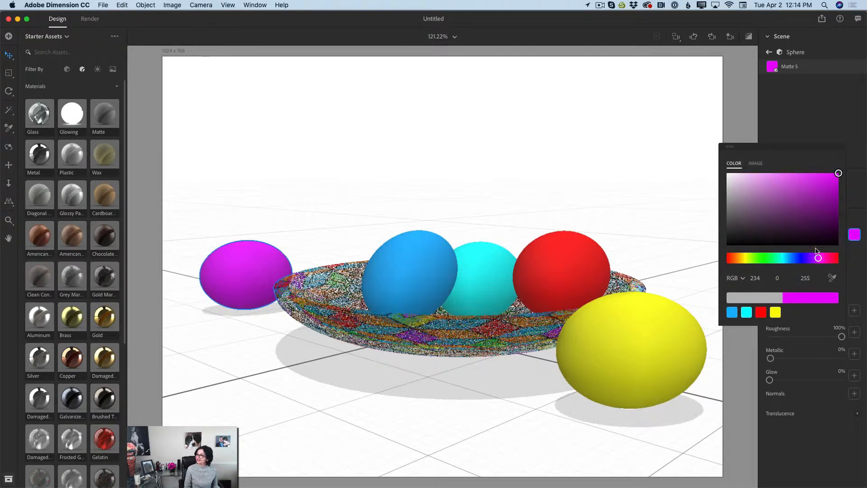
pyautogui.moveTo(818, 258); pyautogui.dragTo(824, 258)
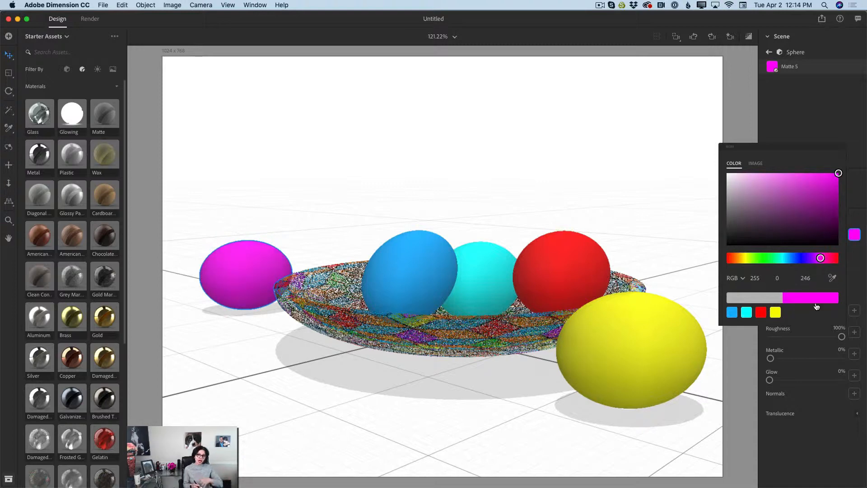
# Step: Set the environment's background color to light green, about RGB 85, 250, 132
pyautogui.click(768, 53)
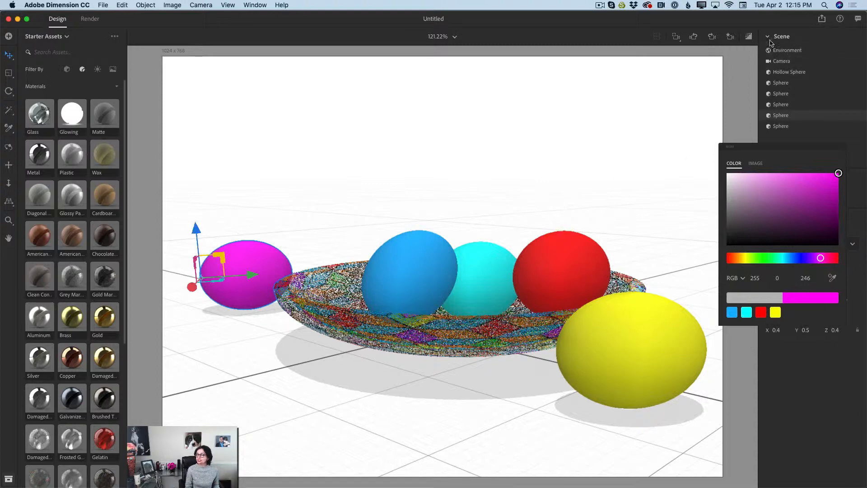
pyautogui.click(789, 50)
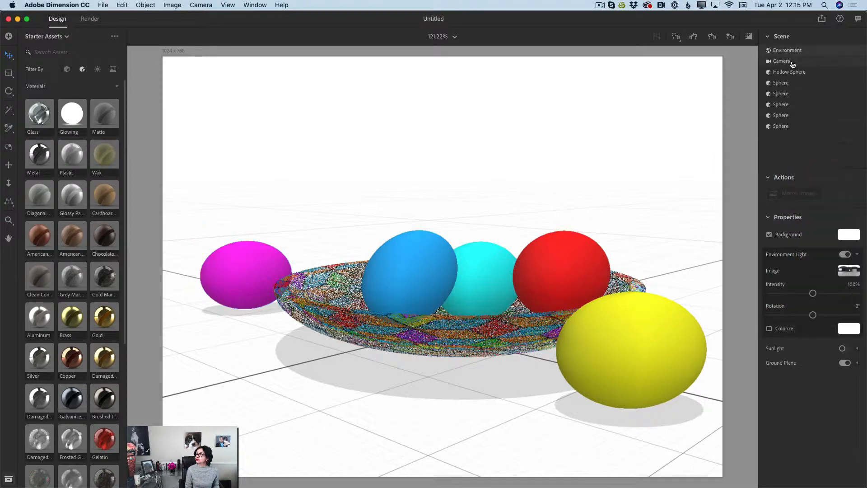
pyautogui.click(846, 236)
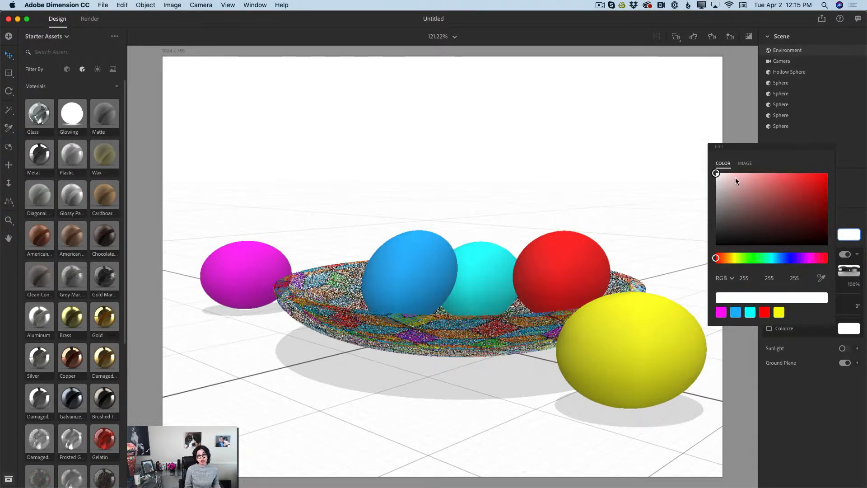
pyautogui.moveTo(715, 173); pyautogui.dragTo(835, 169)
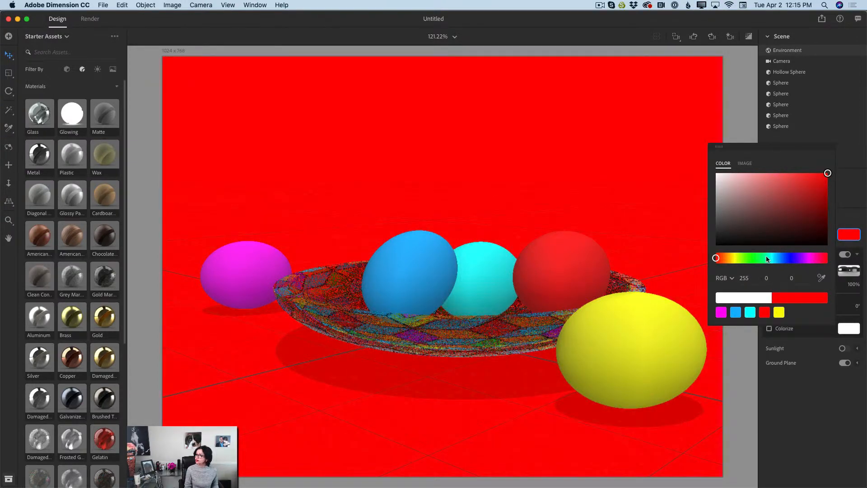
pyautogui.moveTo(766, 259); pyautogui.dragTo(759, 259)
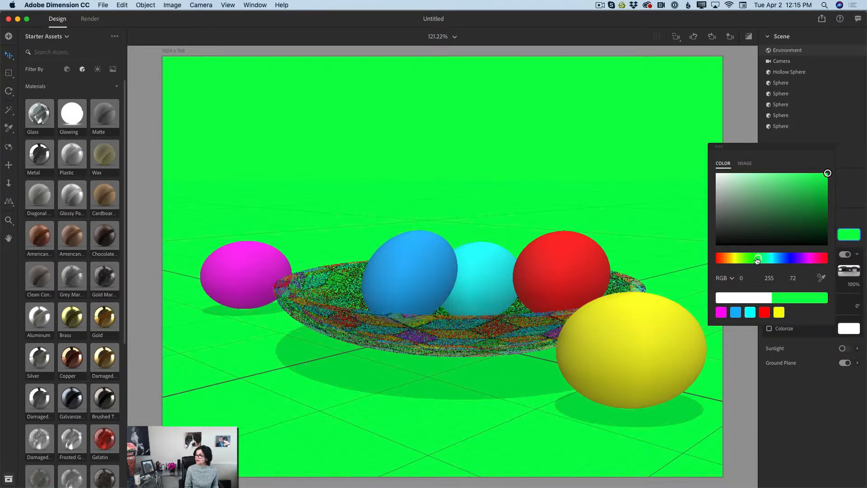
pyautogui.moveTo(829, 173); pyautogui.dragTo(789, 174)
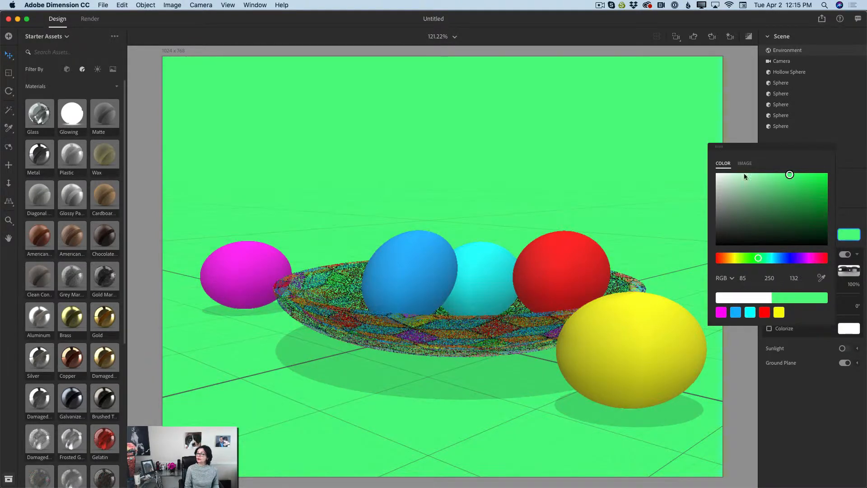
# Step: Show the render preview and enlarge it to examine the glass bowl and colored eggs, then shrink it again
pyautogui.click(750, 38)
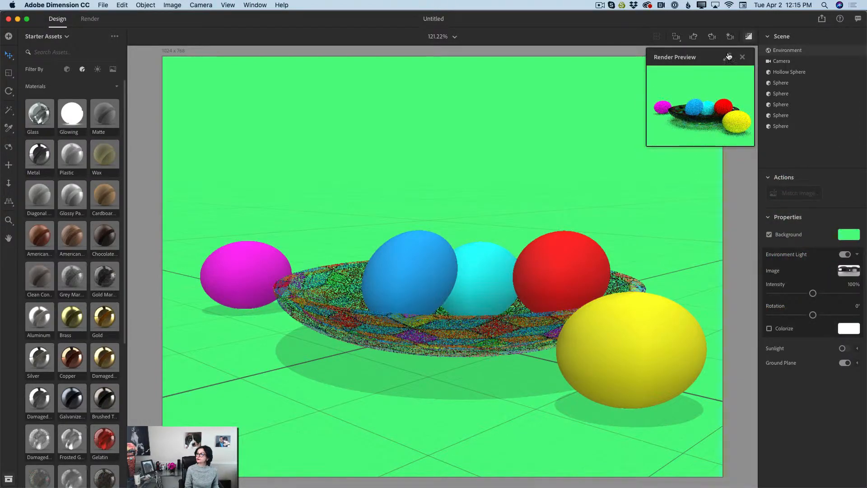
pyautogui.click(729, 57)
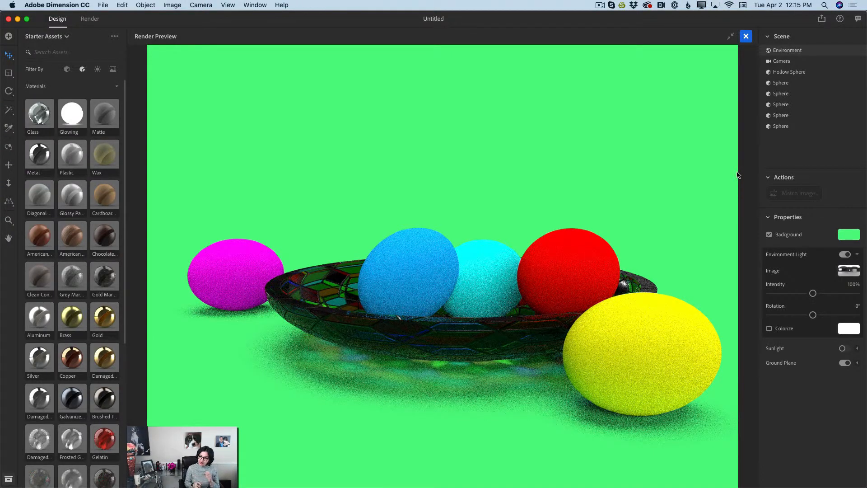
pyautogui.click(731, 36)
# Step: Replace the bowl's material with Gelatin and check it in the enlarged render preview
pyautogui.click(466, 335)
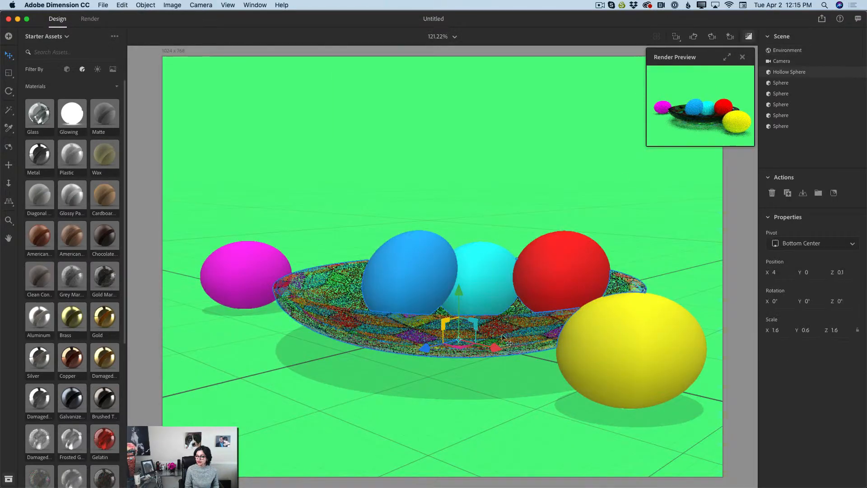
pyautogui.click(103, 439)
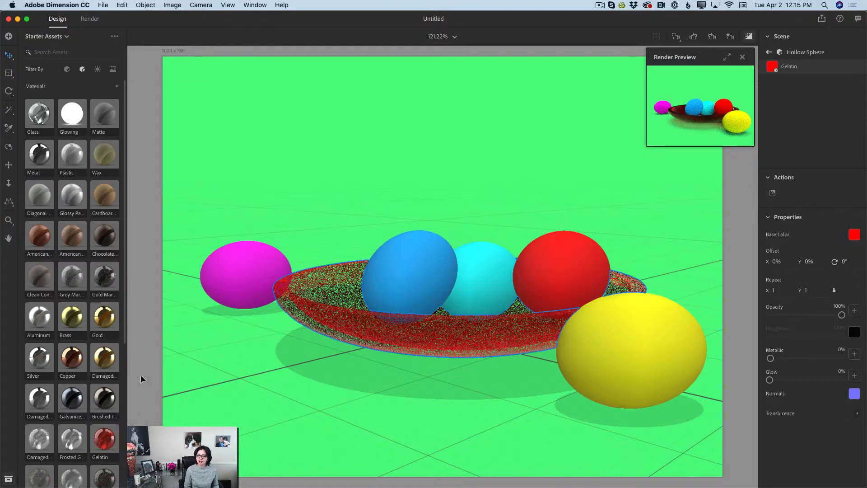
pyautogui.click(727, 57)
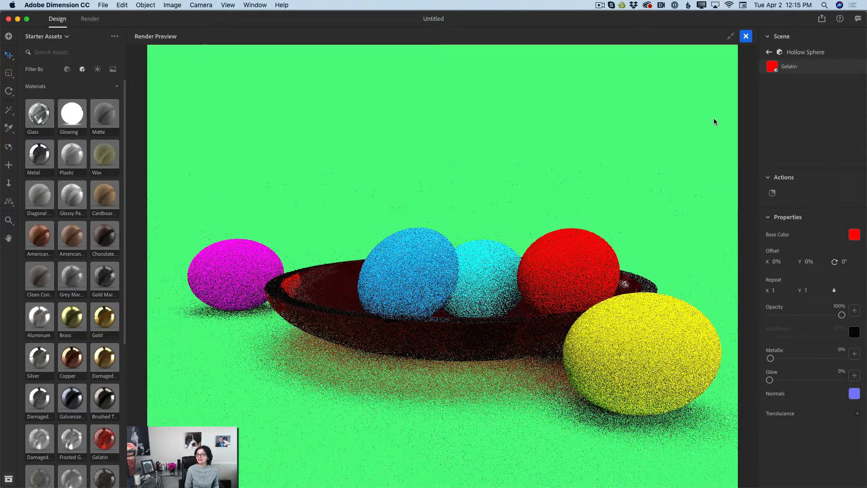
pyautogui.click(730, 36)
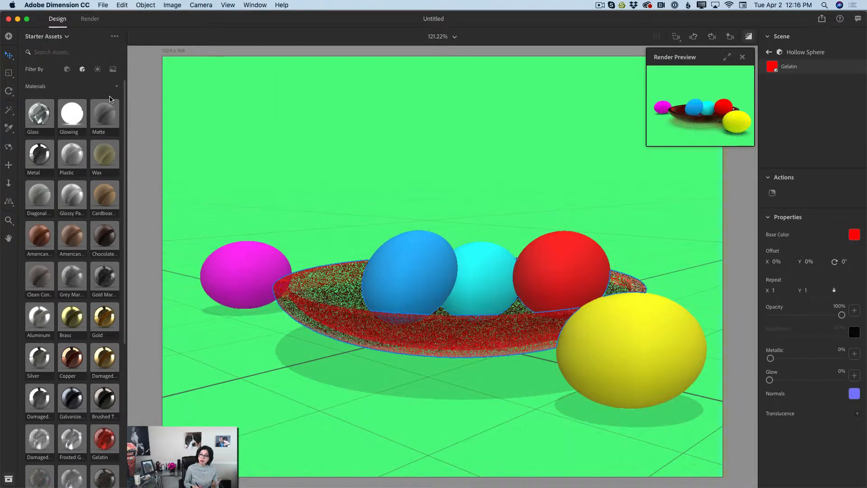
# Step: Apply the Studio Warm Key light with 158% intensity and -7.5° rotation, and check it in the enlarged render preview
pyautogui.click(97, 70)
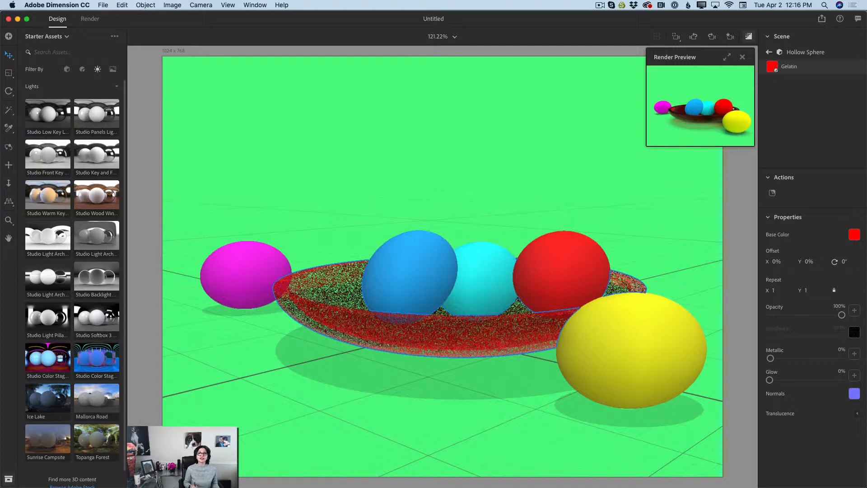
pyautogui.click(58, 199)
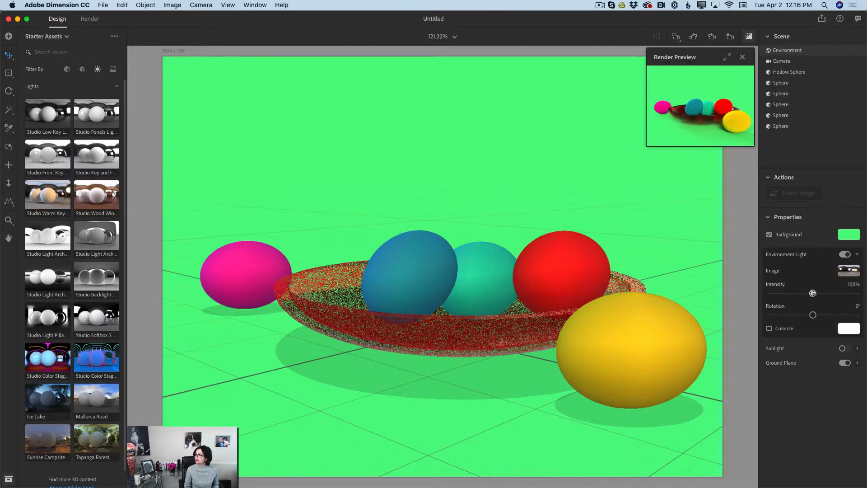
pyautogui.moveTo(812, 293); pyautogui.dragTo(809, 314)
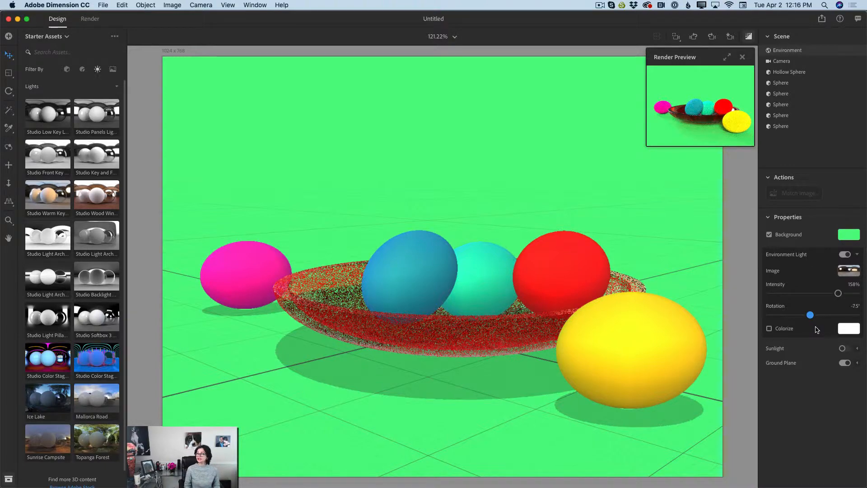
pyautogui.click(726, 57)
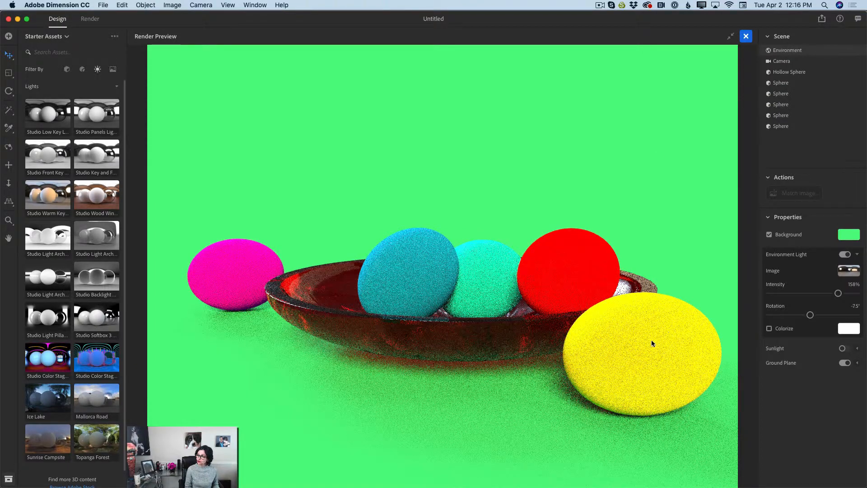
pyautogui.click(730, 36)
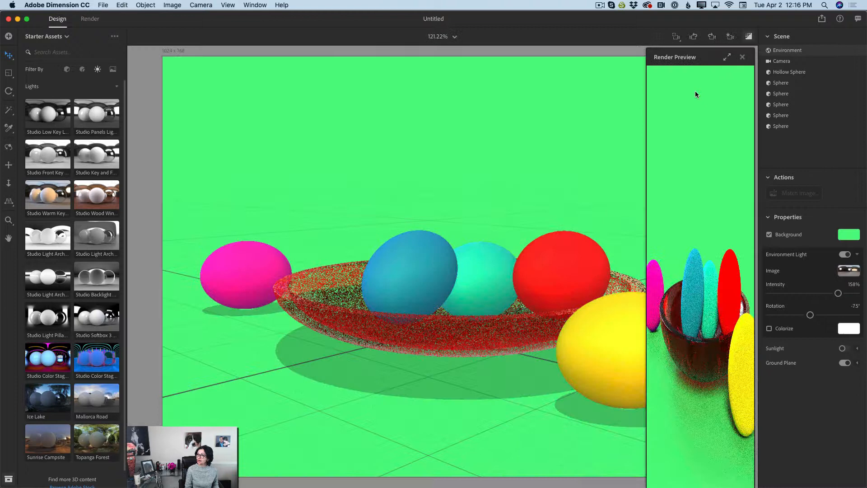
# Step: Scale the yellow foreground egg down slightly, and reopen the environment's properties
pyautogui.click(632, 335)
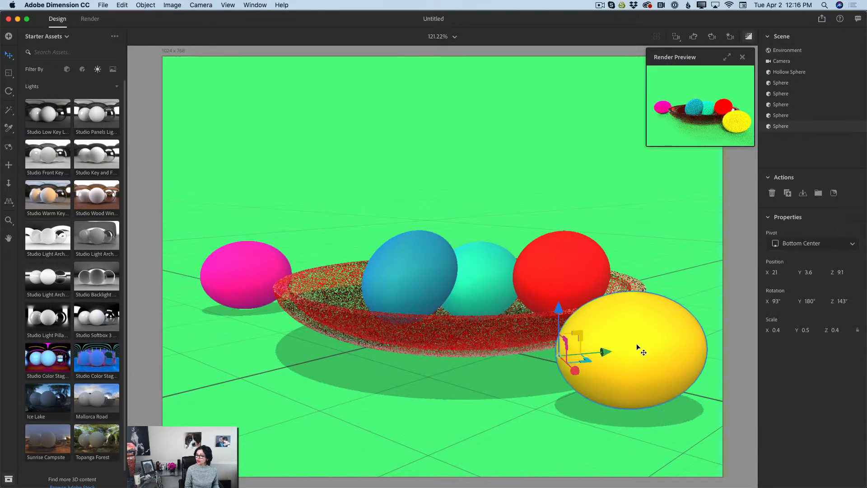
pyautogui.click(10, 74)
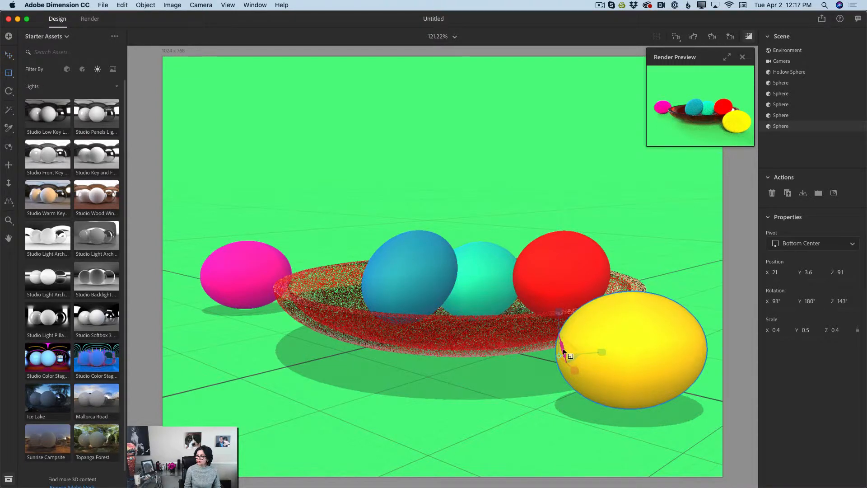
pyautogui.moveTo(563, 349); pyautogui.dragTo(562, 348)
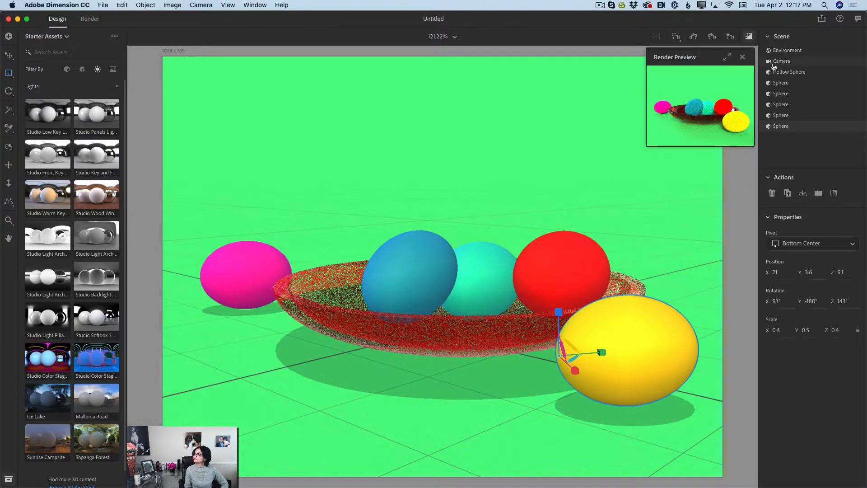
pyautogui.click(788, 50)
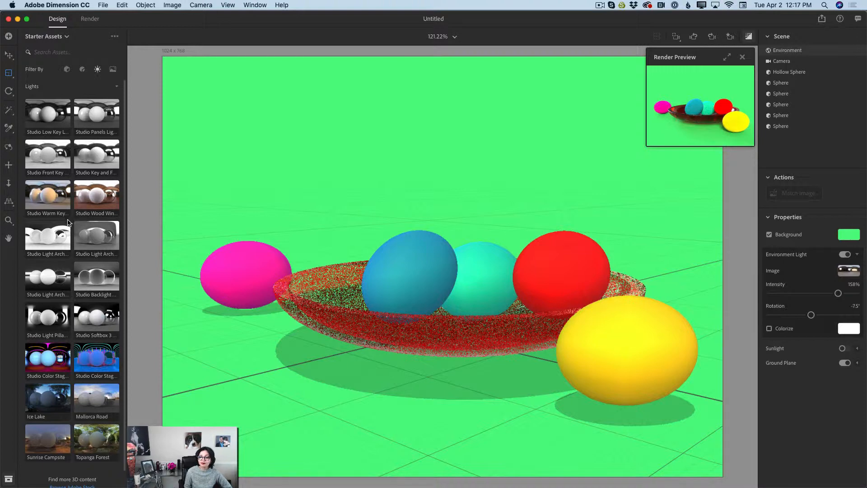
# Step: Apply the Studio Wood Window light with 133% intensity and 135° rotation, and check it in the enlarged render preview
pyautogui.click(92, 196)
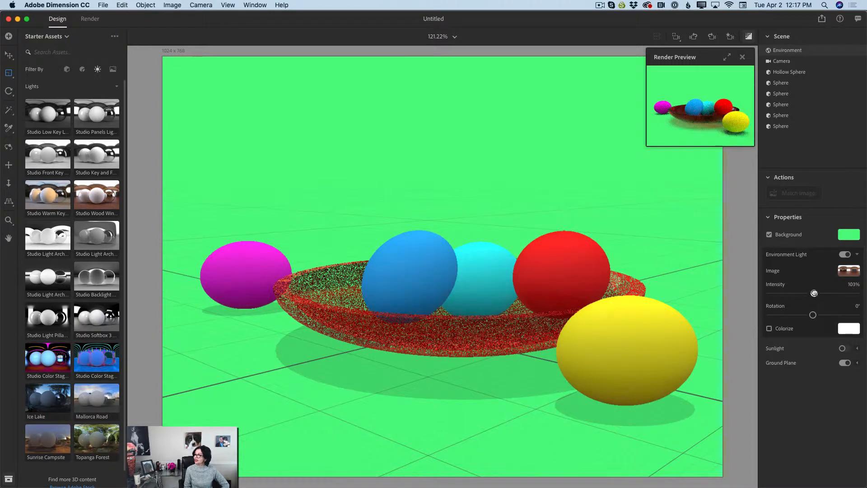
pyautogui.moveTo(813, 293); pyautogui.dragTo(845, 314)
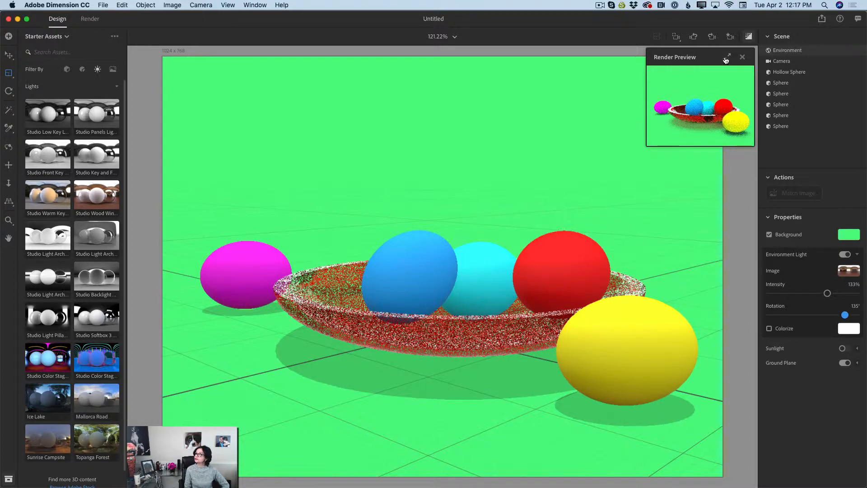
pyautogui.click(726, 58)
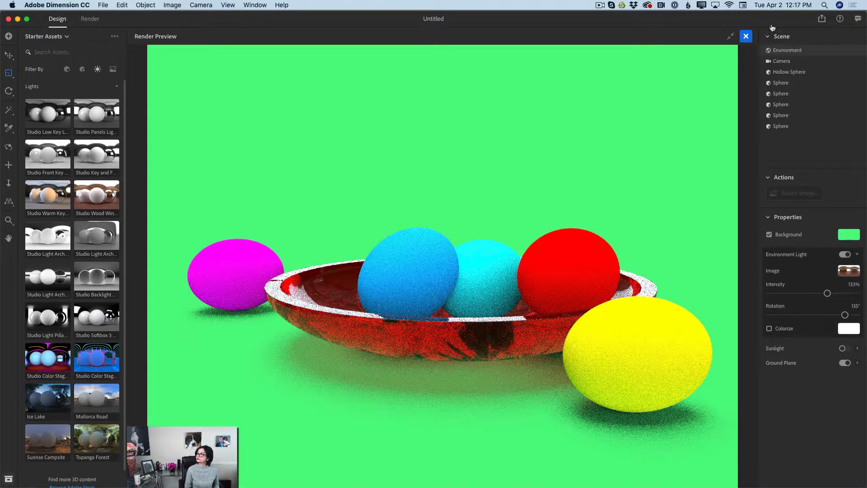
pyautogui.click(730, 36)
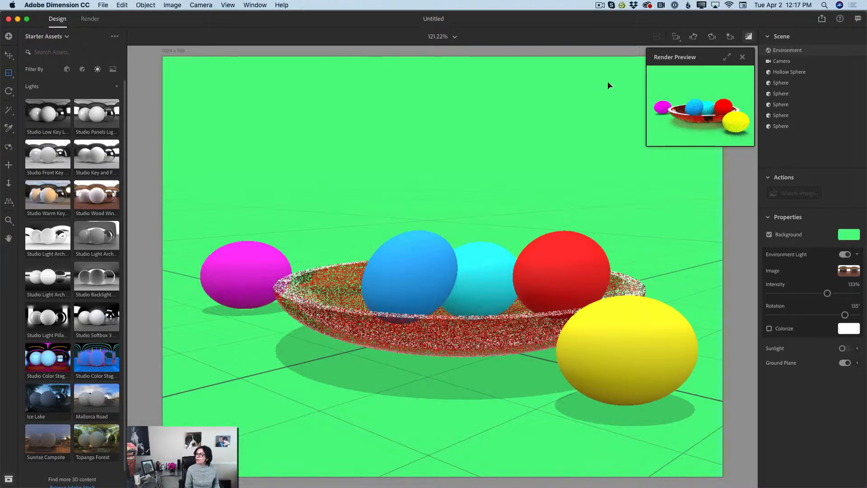
# Step: Set the final render's quality to High (Slow) and return to the design workspace
pyautogui.click(92, 20)
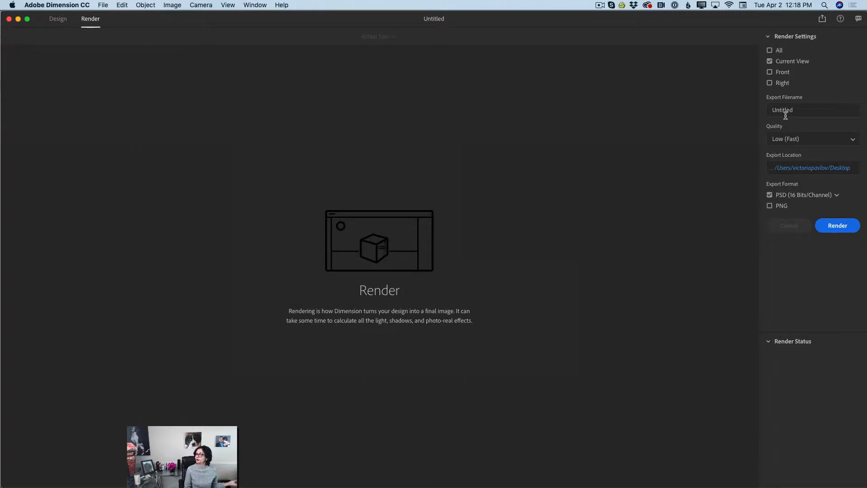
pyautogui.click(788, 138)
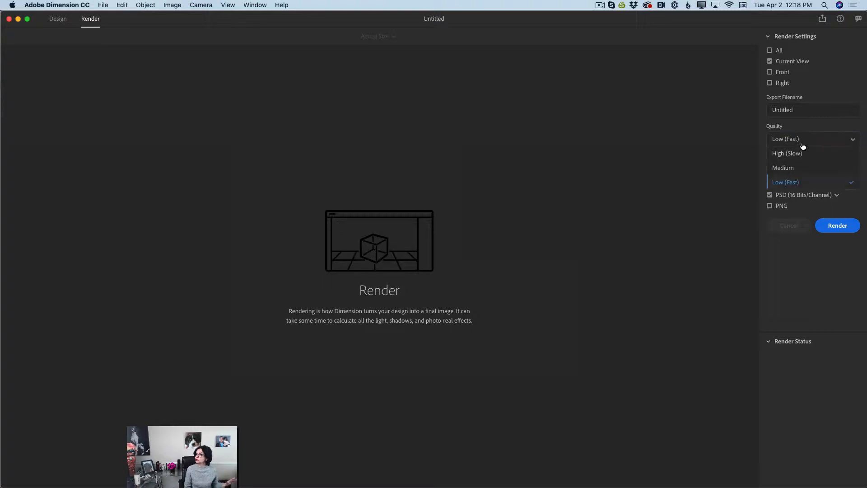
pyautogui.click(806, 154)
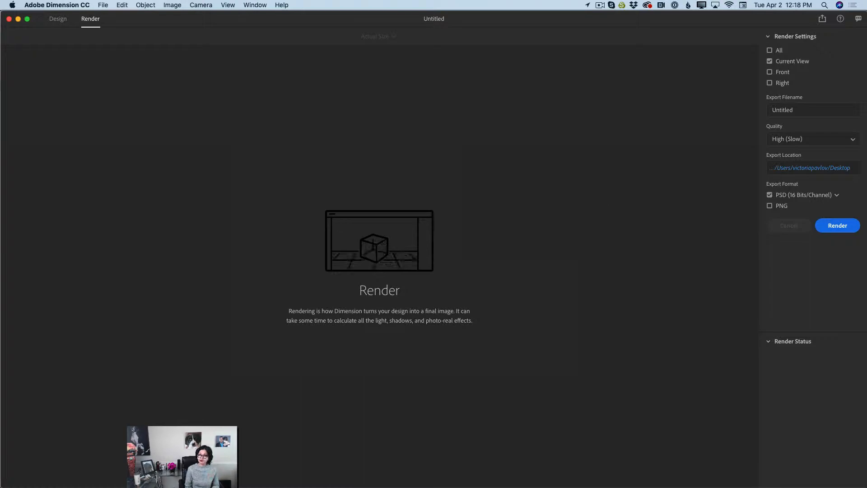
pyautogui.click(57, 19)
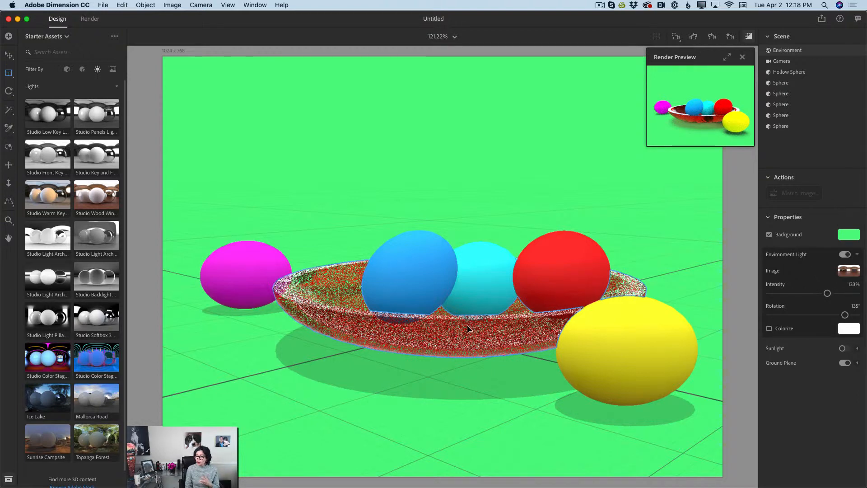
# Step: Open the magenta egg's matte material, try a fully glossy finish, and set its roughness to 71%
pyautogui.click(260, 264)
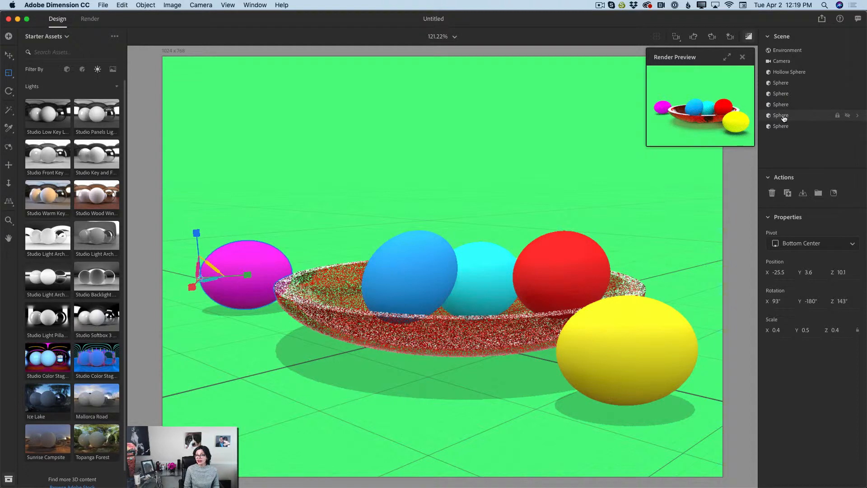
pyautogui.click(861, 116)
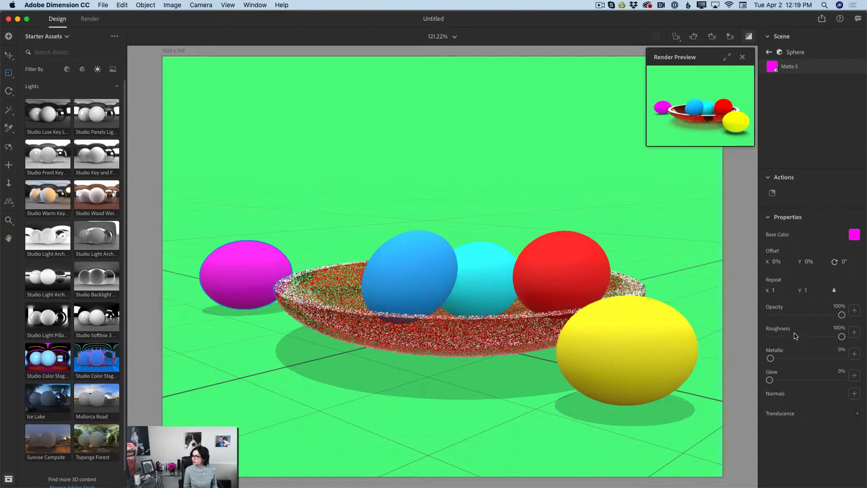
pyautogui.moveTo(842, 336); pyautogui.dragTo(764, 346)
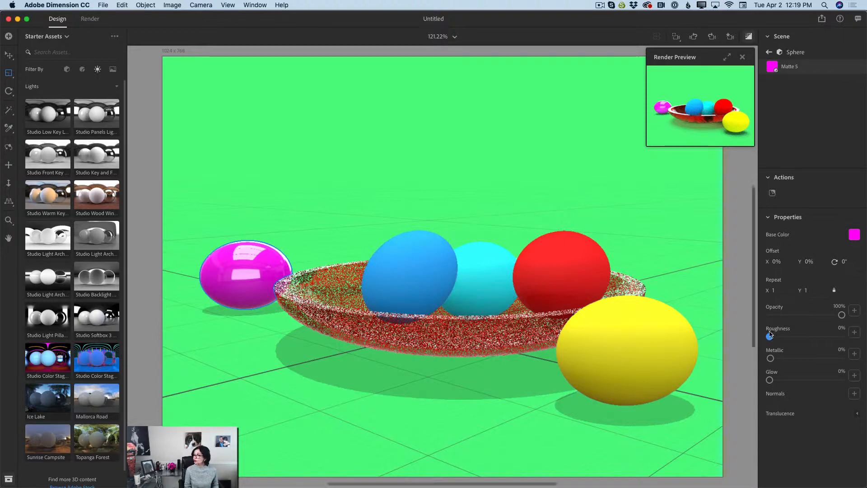
pyautogui.moveTo(770, 337); pyautogui.dragTo(820, 337)
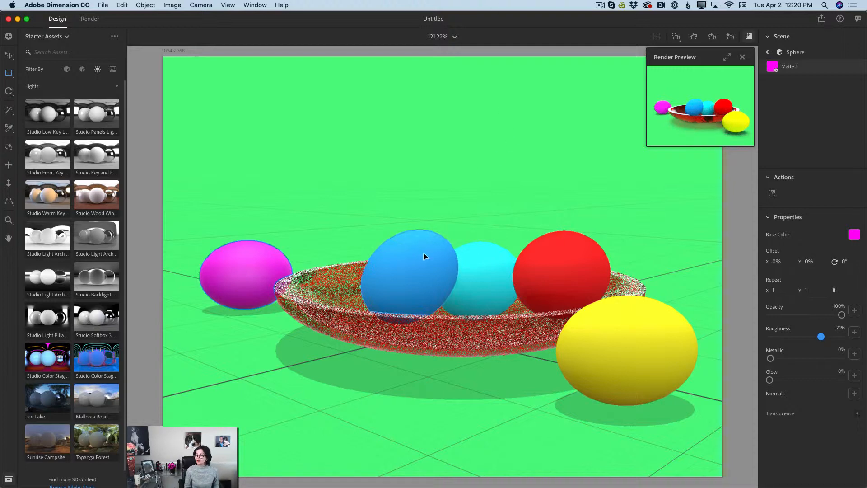
# Step: Set the roughness of the blue egg's matte material to 73%
pyautogui.click(436, 270)
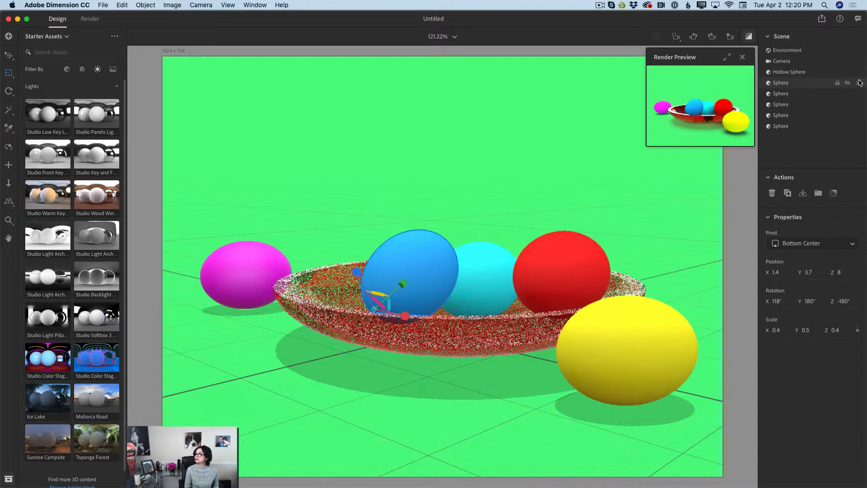
pyautogui.click(860, 84)
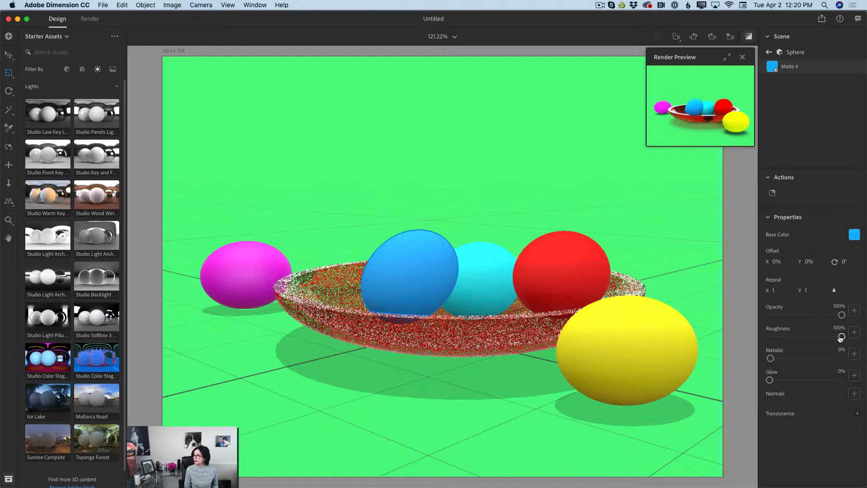
pyautogui.moveTo(842, 337); pyautogui.dragTo(822, 340)
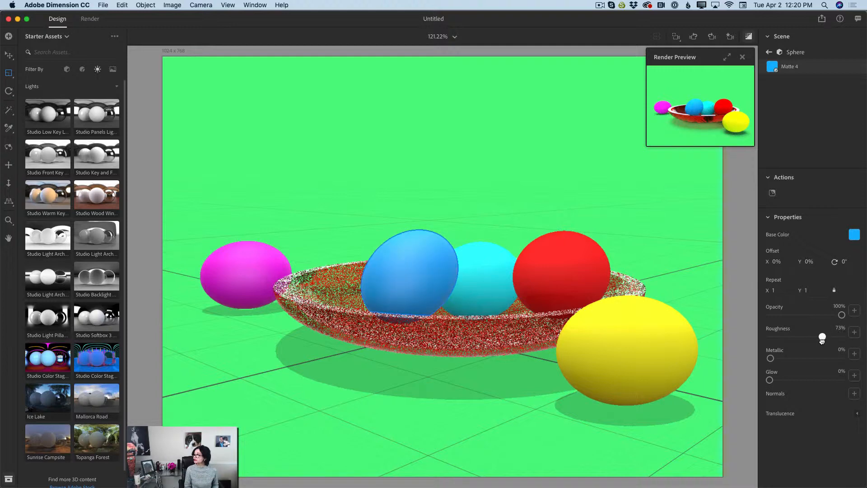
# Step: Set the roughness of the cyan egg's matte material to 60%
pyautogui.click(490, 276)
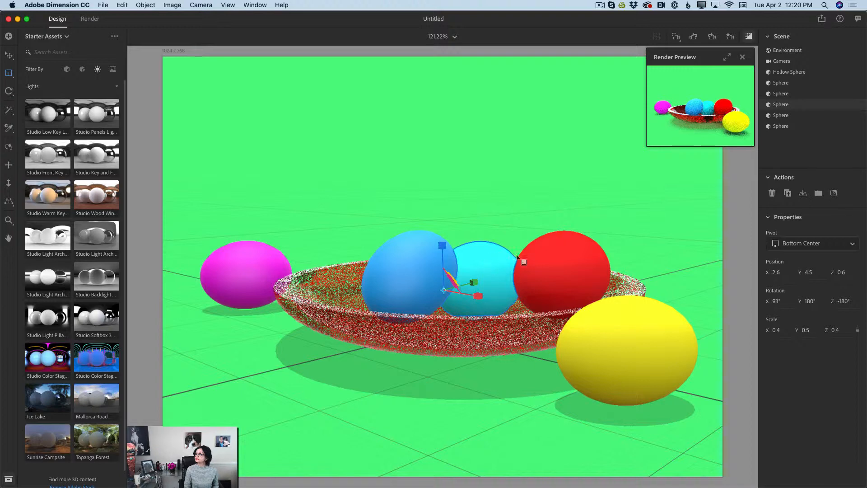
pyautogui.click(858, 105)
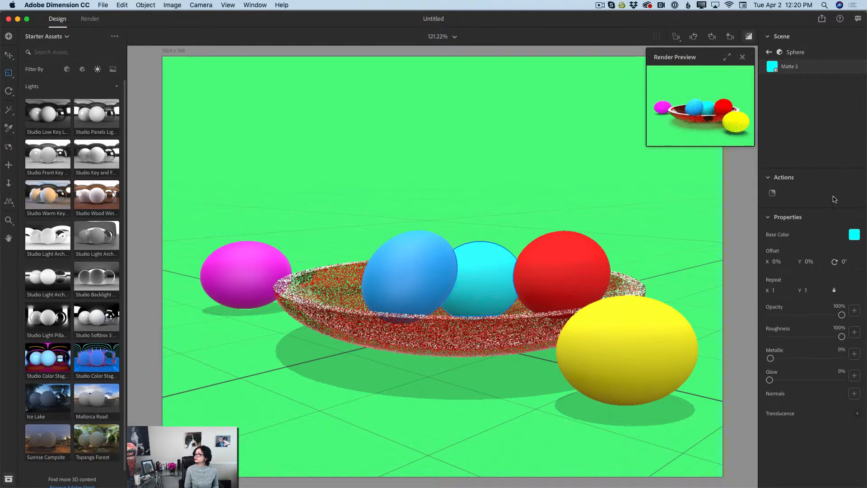
pyautogui.moveTo(842, 337); pyautogui.dragTo(813, 337)
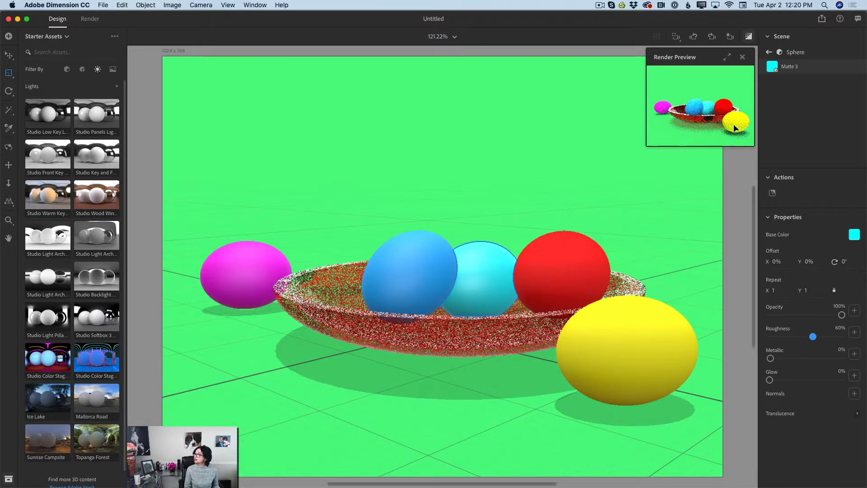
# Step: Lower the roughness of the red egg's matte material to give it a soft sheen like the neighbouring eggs
pyautogui.click(564, 260)
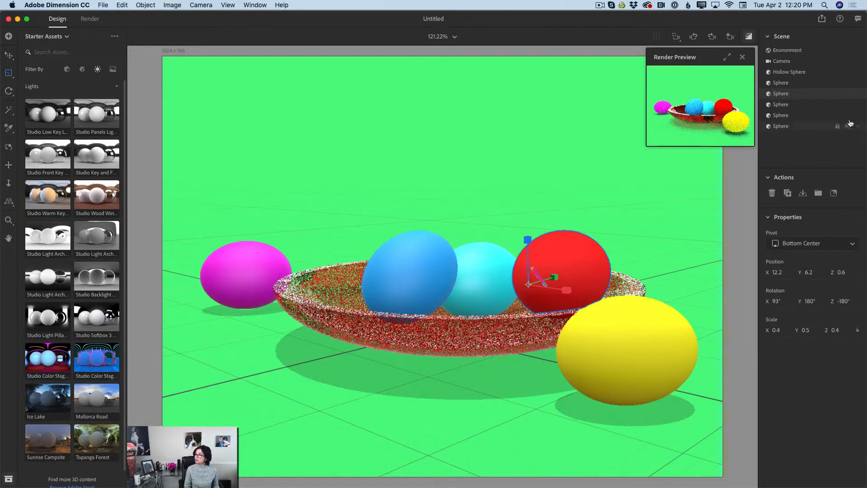
pyautogui.click(859, 93)
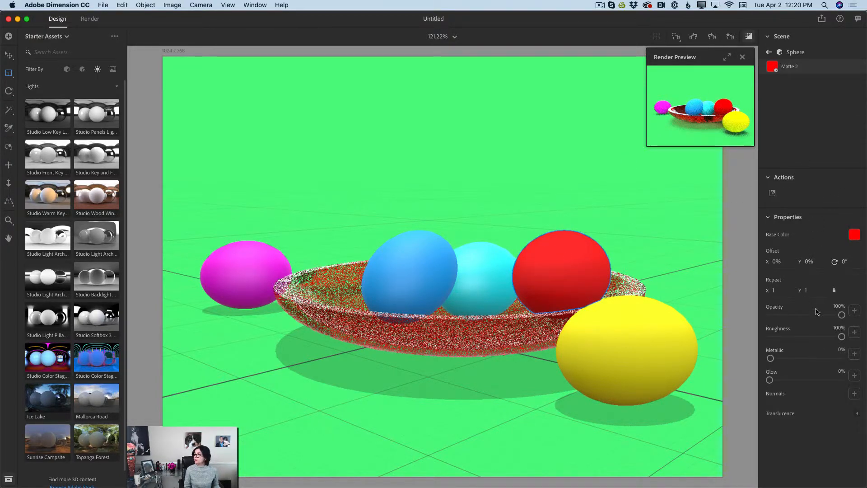
pyautogui.moveTo(841, 336); pyautogui.dragTo(817, 337)
# Step: Set the yellow egg's material roughness to 58% and check the eggs in the enlarged render preview
pyautogui.click(606, 351)
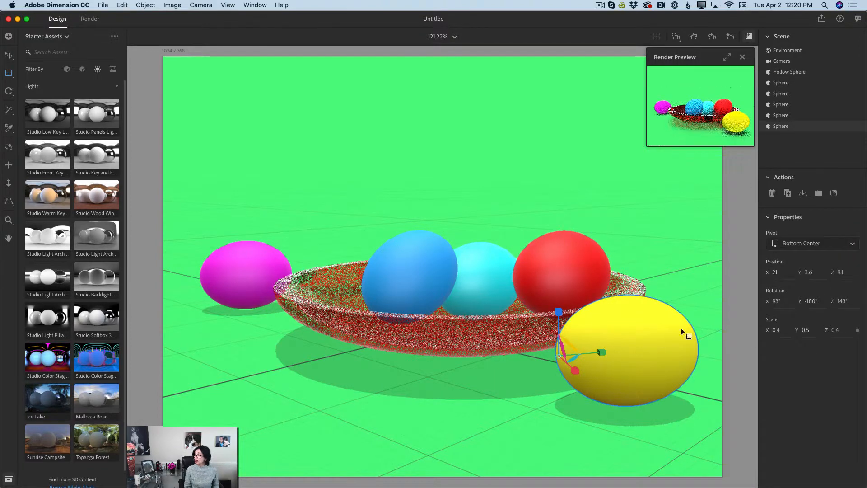
pyautogui.click(858, 127)
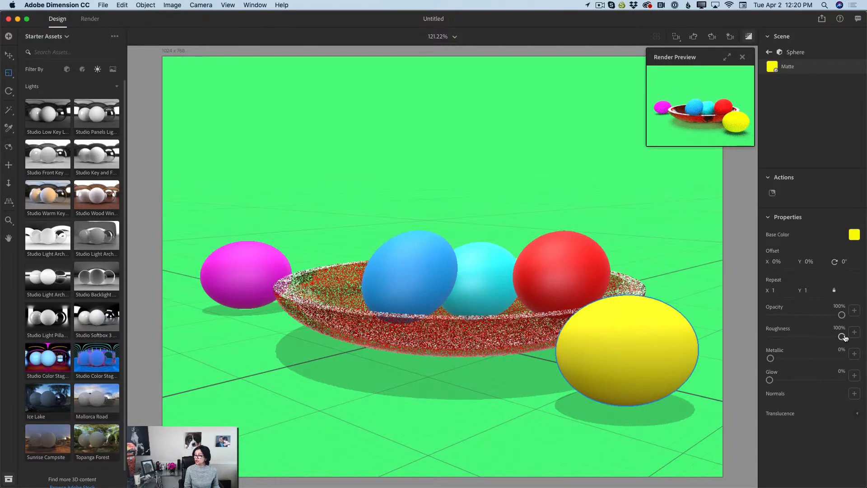
pyautogui.moveTo(843, 337); pyautogui.dragTo(811, 349)
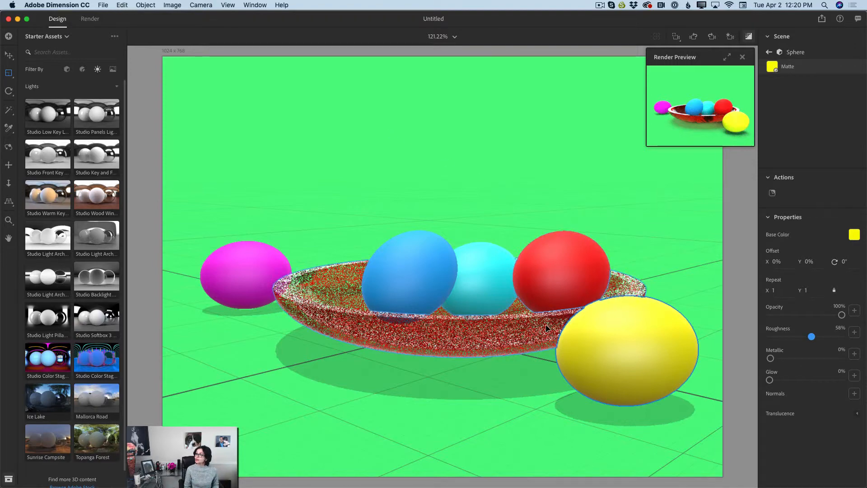
pyautogui.click(727, 57)
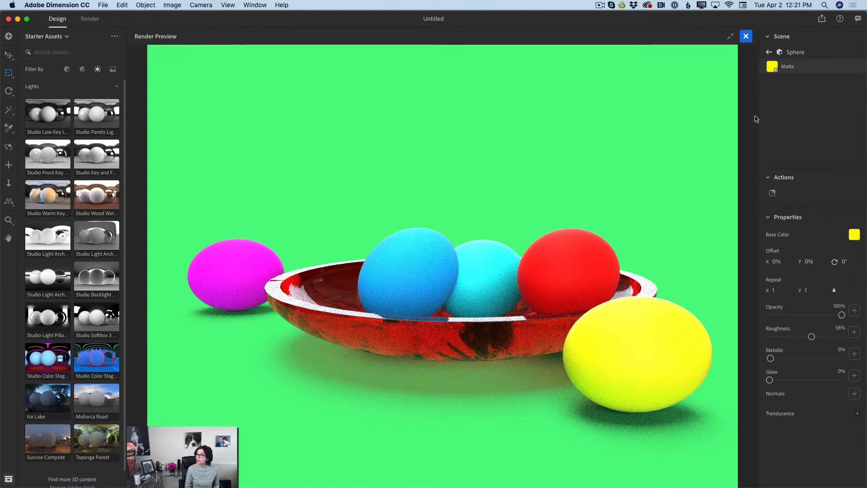
# Step: Turn on the environment's sunlight and set its intensity to 113% and its height to 52.03°
pyautogui.click(769, 53)
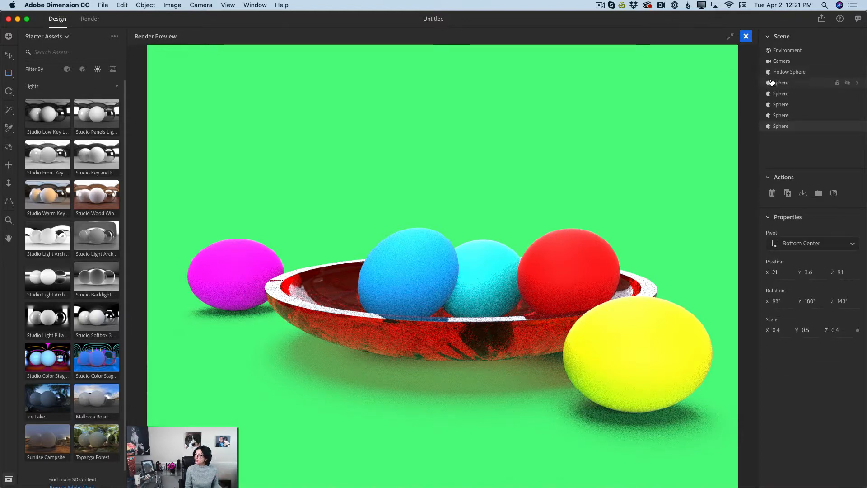
pyautogui.click(777, 50)
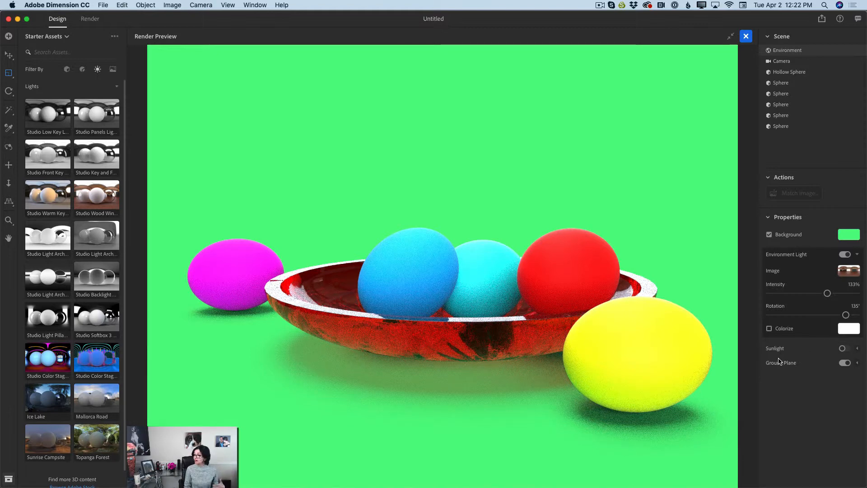
pyautogui.click(846, 349)
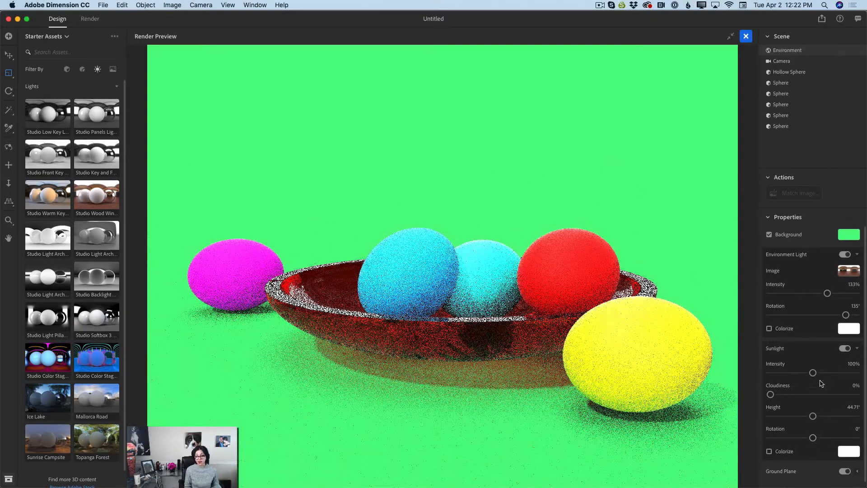
pyautogui.moveTo(813, 373)
pyautogui.mouseDown()
pyautogui.moveTo(790, 375)
pyautogui.moveTo(818, 373)
pyautogui.mouseUp()
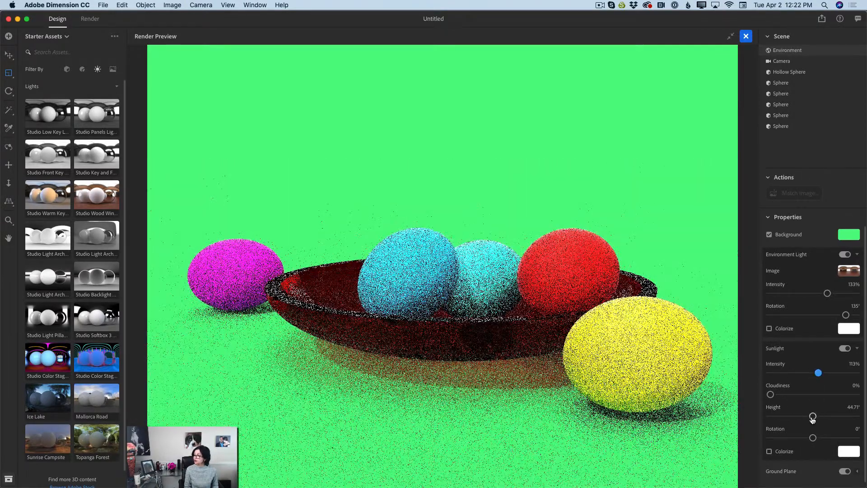
pyautogui.moveTo(813, 416)
pyautogui.mouseDown()
pyautogui.moveTo(771, 416)
pyautogui.moveTo(818, 416)
pyautogui.mouseUp()
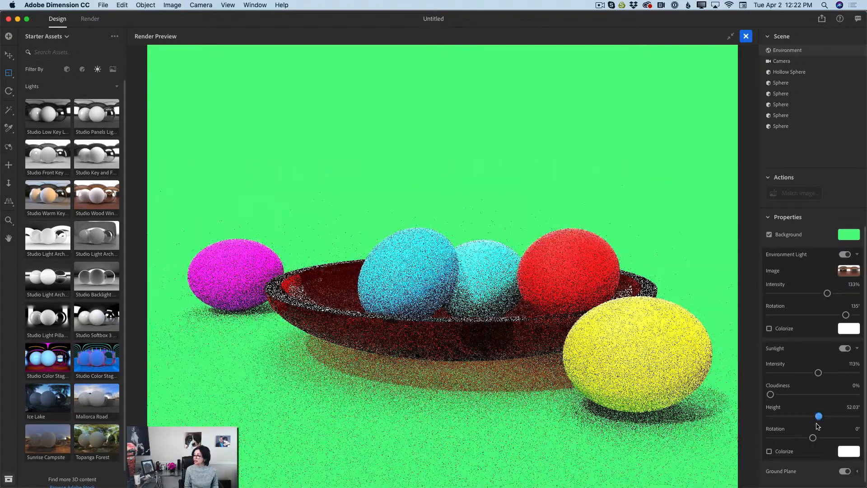
# Step: Set the sunlight's rotation to 11.25° and check the scene in the render preview, enlarged and shrunk again
pyautogui.moveTo(814, 438); pyautogui.dragTo(828, 442)
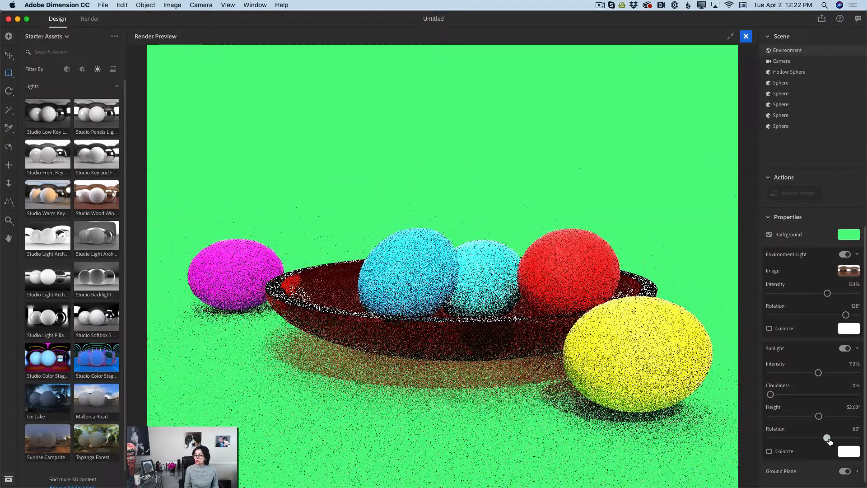
pyautogui.moveTo(820, 438); pyautogui.dragTo(812, 437)
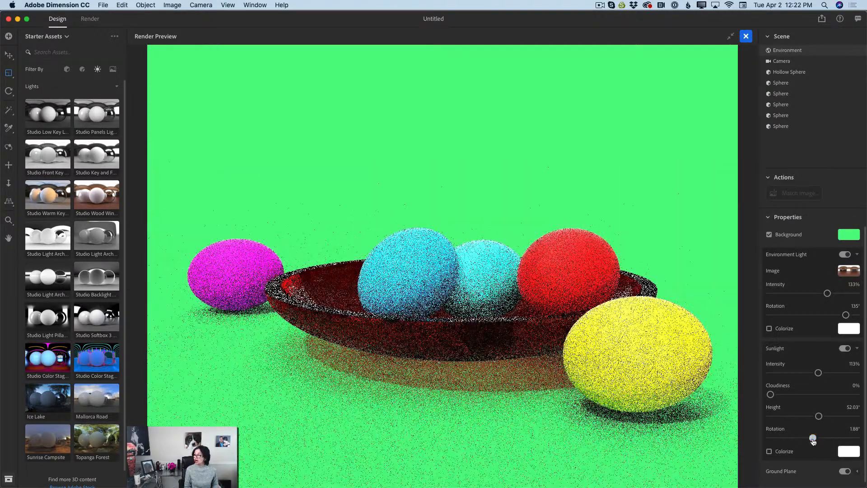
pyautogui.moveTo(813, 437); pyautogui.dragTo(816, 437)
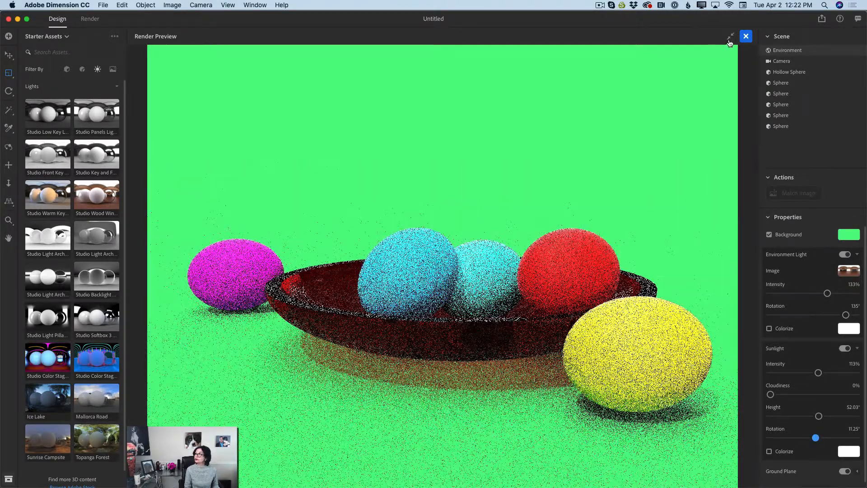
pyautogui.click(730, 36)
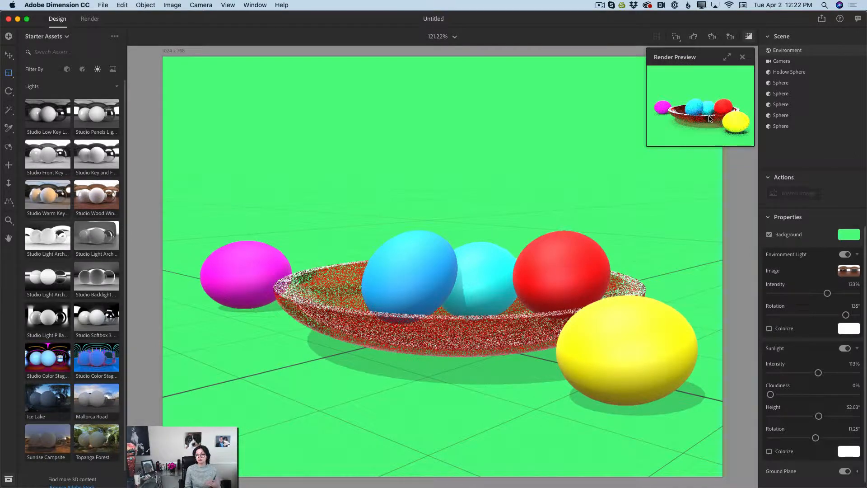
pyautogui.click(728, 57)
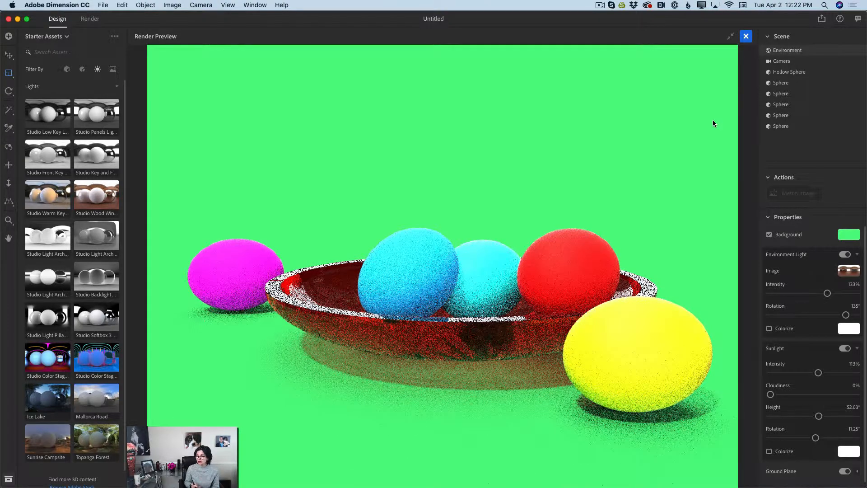
pyautogui.click(730, 37)
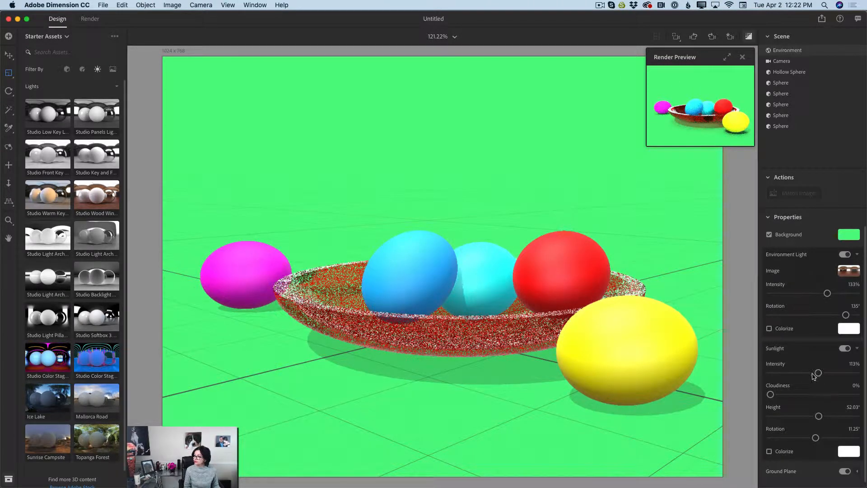
# Step: Reduce the sunlight's intensity to 22% and lower its height to 11.25°
pyautogui.moveTo(818, 374); pyautogui.dragTo(782, 376)
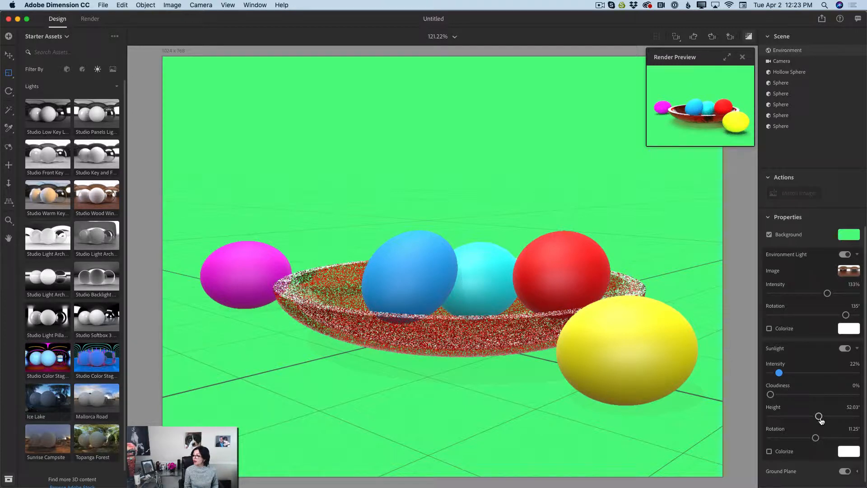
pyautogui.moveTo(818, 416); pyautogui.dragTo(797, 421)
pyautogui.moveTo(797, 421)
pyautogui.mouseDown()
pyautogui.moveTo(773, 421)
pyautogui.moveTo(782, 422)
pyautogui.moveTo(785, 438)
pyautogui.moveTo(781, 417)
pyautogui.mouseUp()
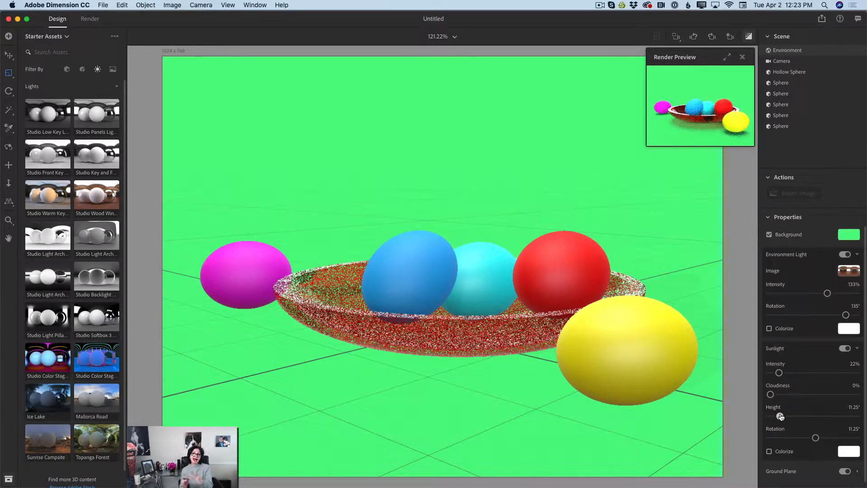
# Step: Set the sunlight's height to 20.62° and its rotation to 1.88°, checking the scene in the enlarged render preview
pyautogui.moveTo(780, 415); pyautogui.dragTo(813, 442)
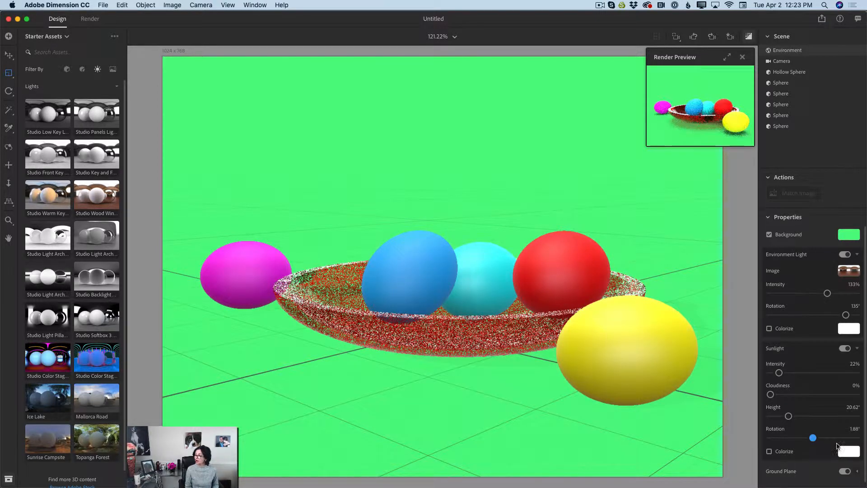
pyautogui.click(814, 438)
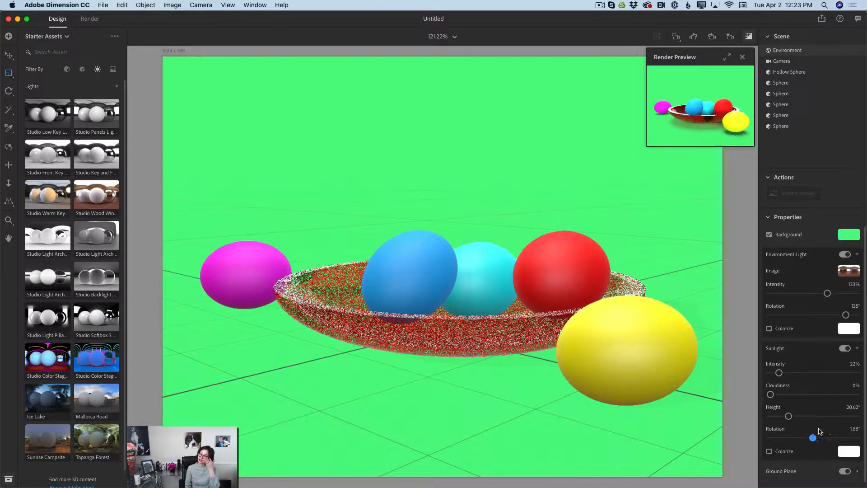
pyautogui.click(727, 57)
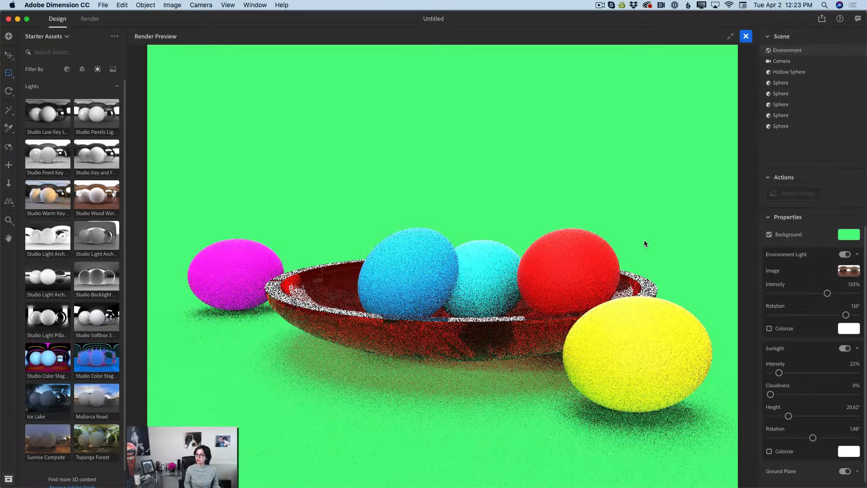
pyautogui.click(730, 36)
# Step: Switch to the render setup and name the export file Easter
pyautogui.click(90, 19)
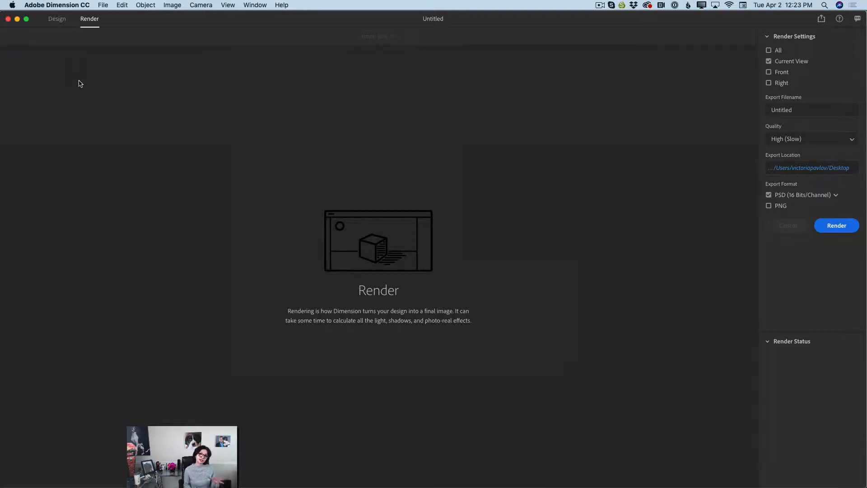
pyautogui.doubleClick(789, 109)
pyautogui.write('L')
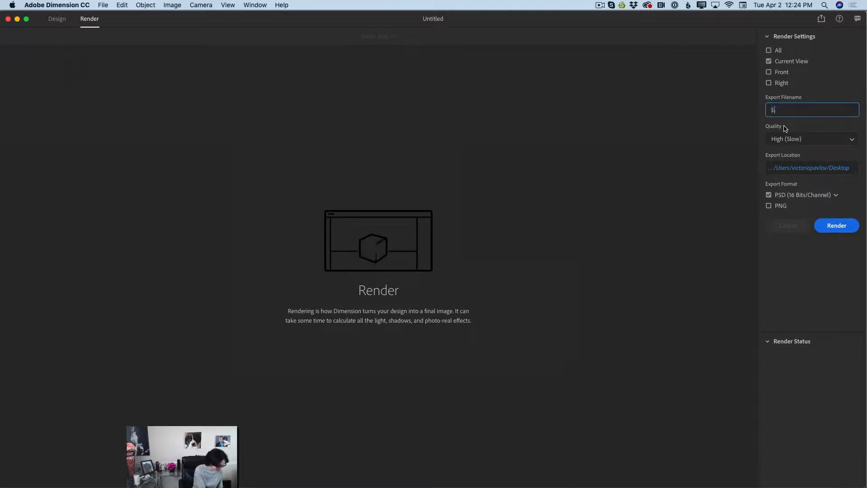
pyautogui.write('aster')
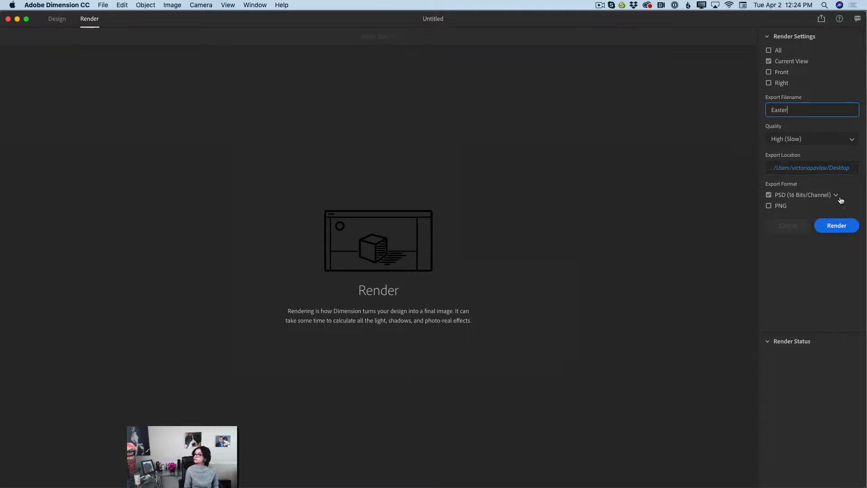